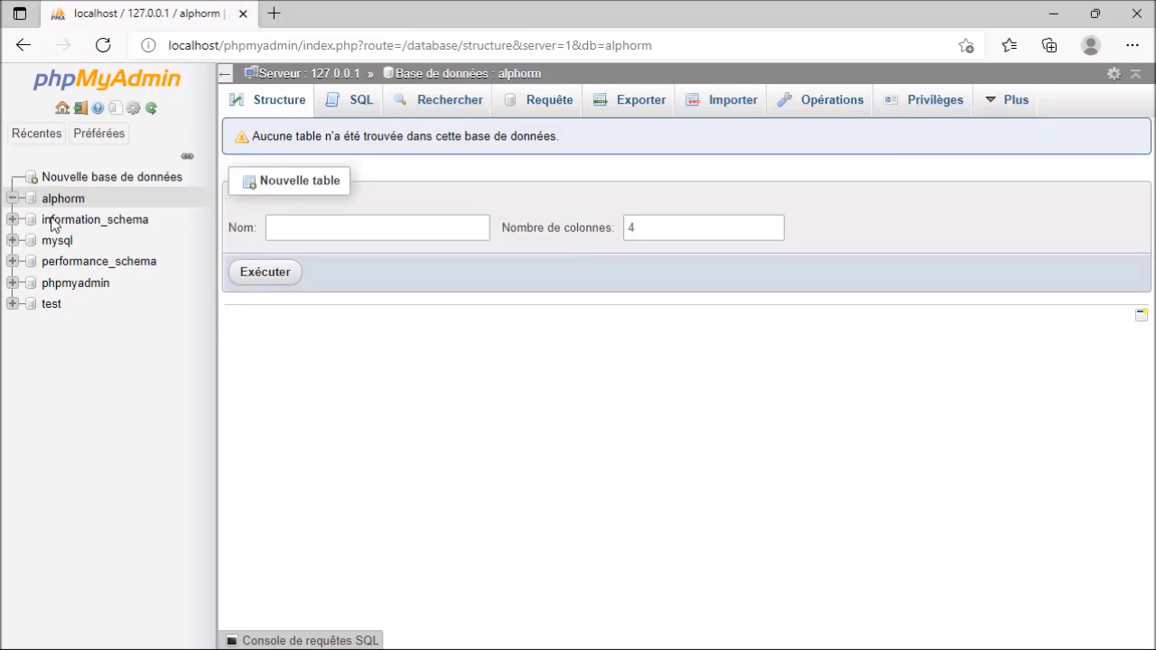
- Create a new table named user with 4 columns in the alphorm database
{"action": "left_click", "coordinate": [225, 77]}
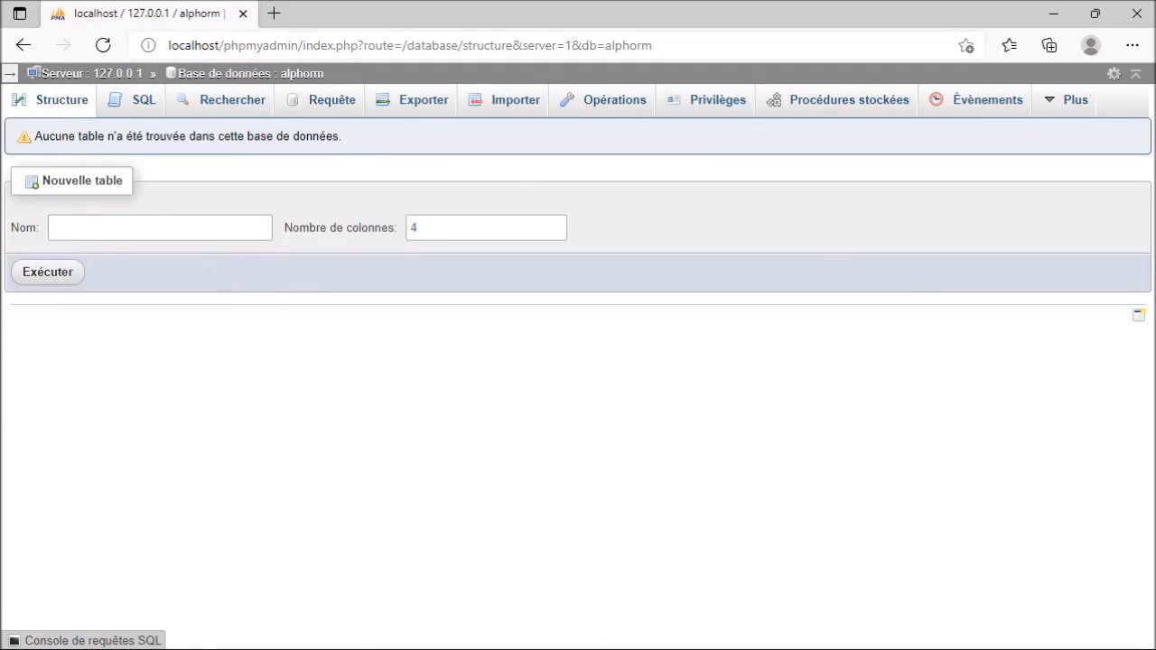
{"action": "left_click", "coordinate": [145, 227]}
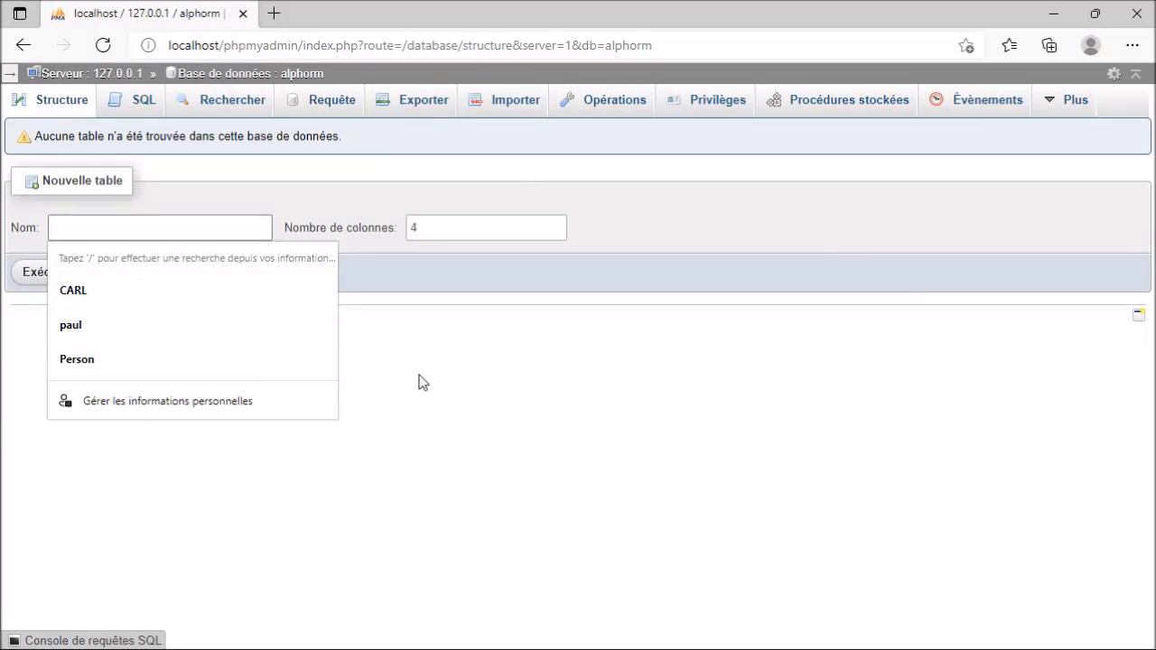
{"action": "left_click", "coordinate": [409, 351]}
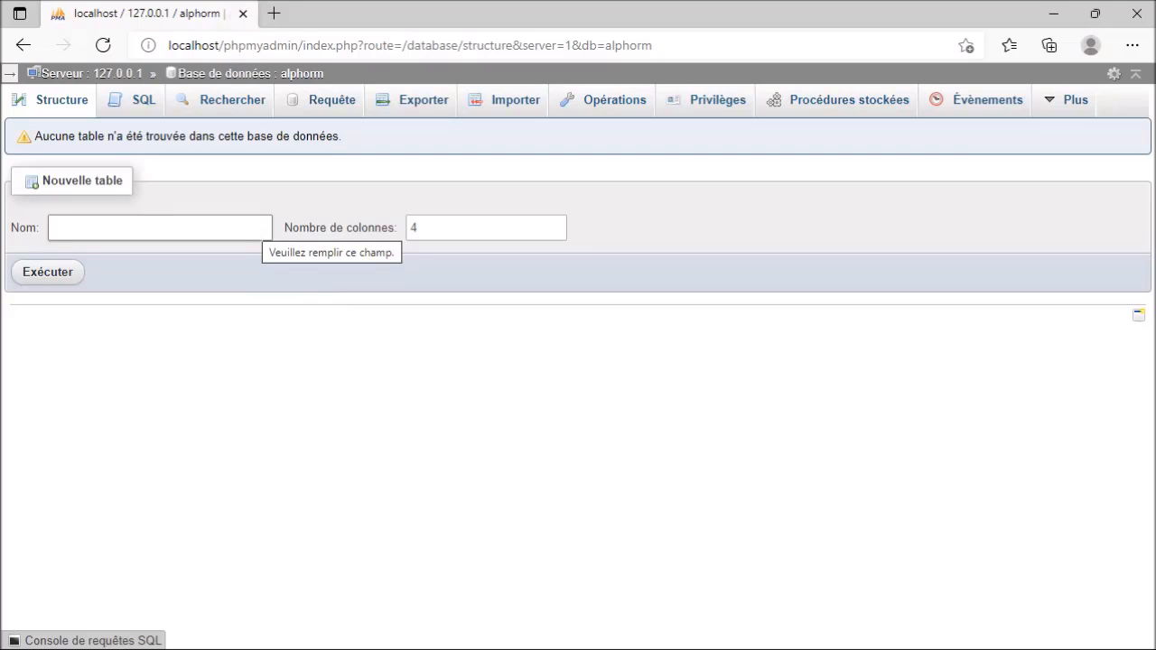
{"action": "left_click", "coordinate": [261, 228]}
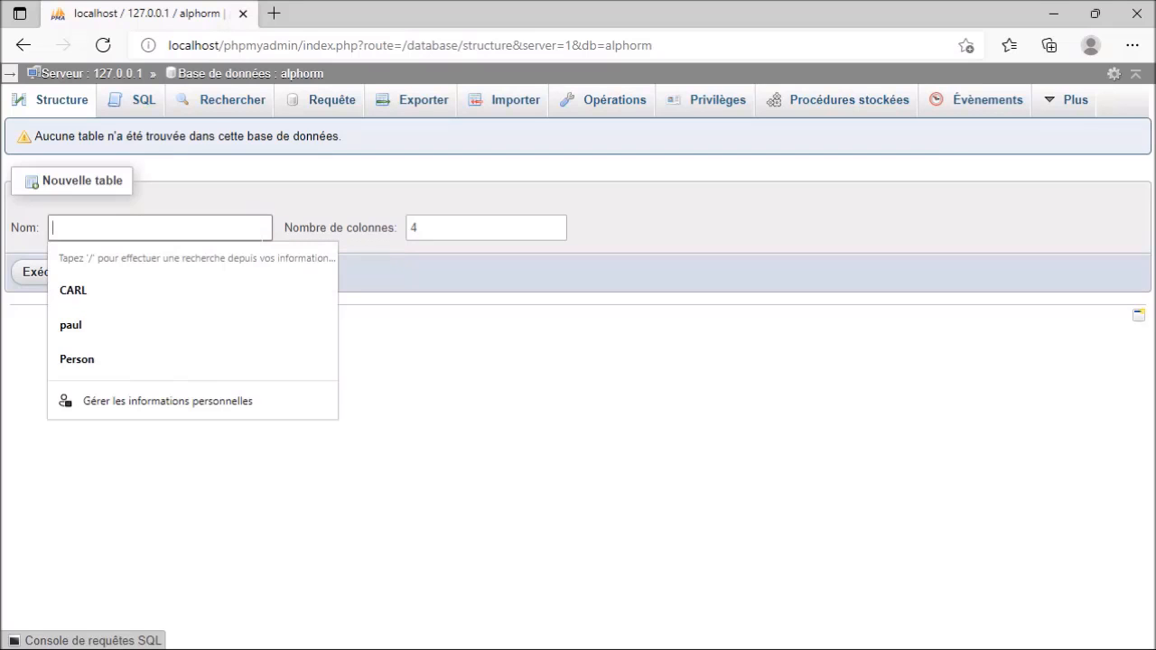
{"action": "type", "text": "user"}
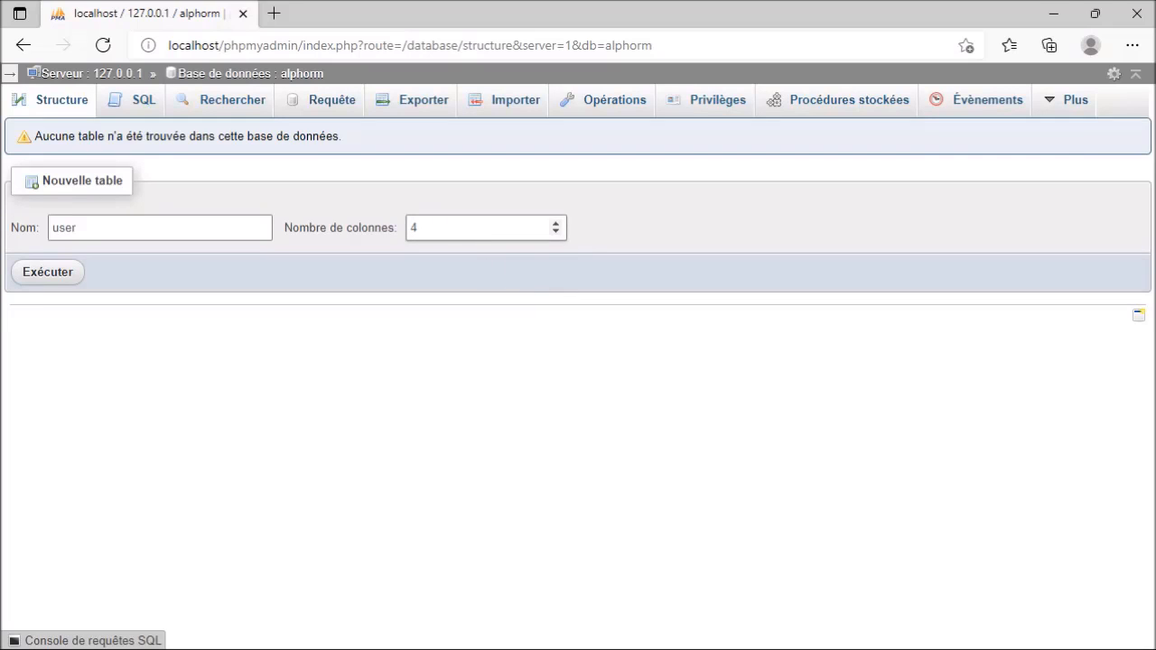
{"action": "left_click", "coordinate": [556, 222]}
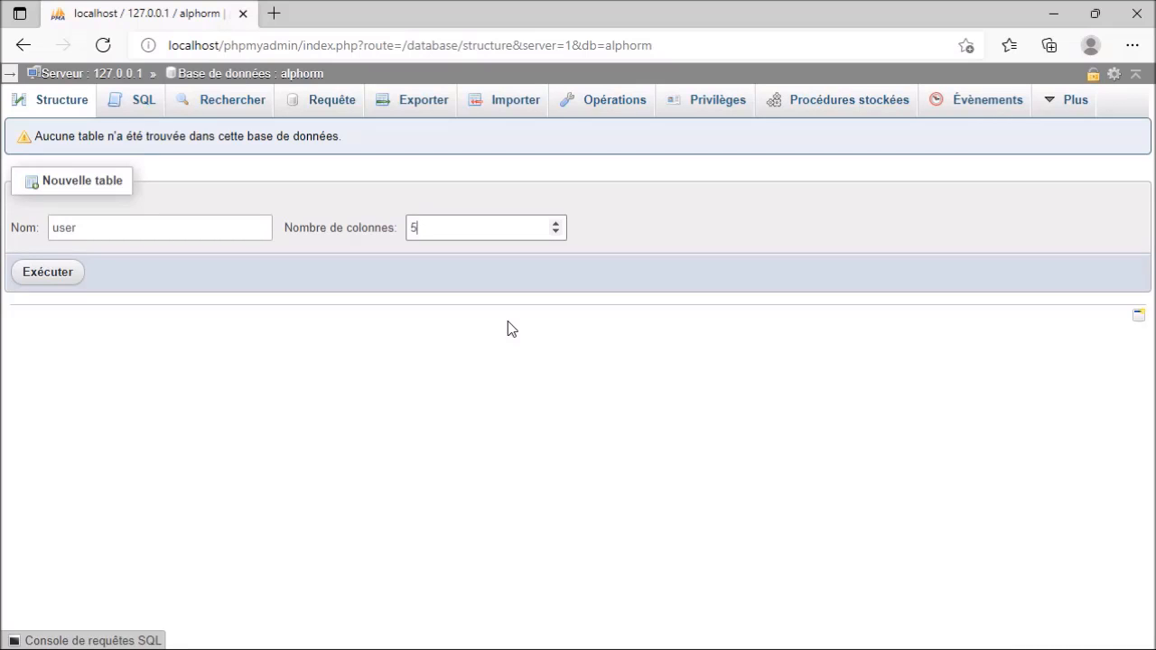
{"action": "left_click", "coordinate": [555, 232]}
{"action": "left_click", "coordinate": [56, 282]}
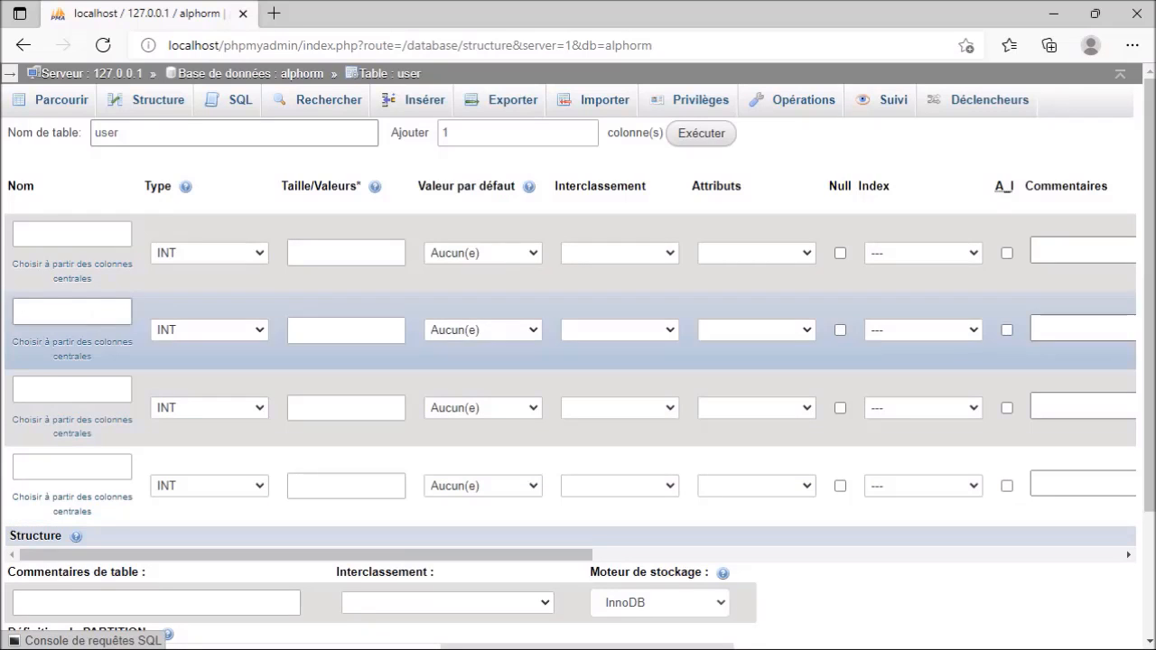
- Name the first column of the user table userID
{"action": "left_click", "coordinate": [89, 236]}
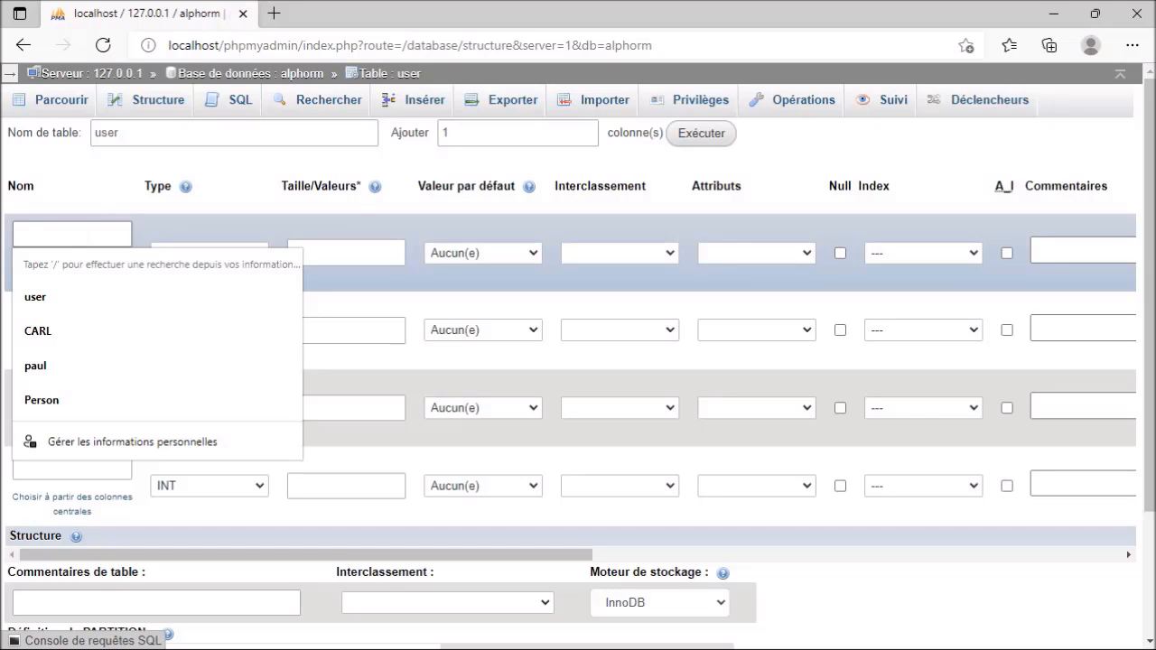
{"action": "type", "text": "us"}
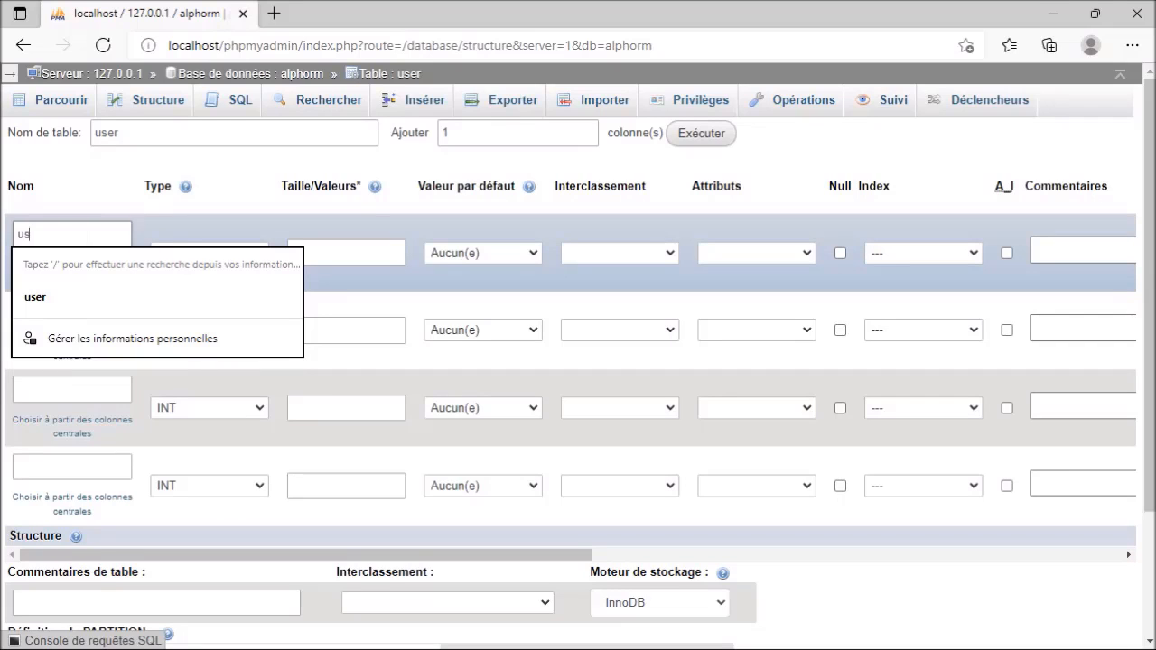
{"action": "type", "text": "erID"}
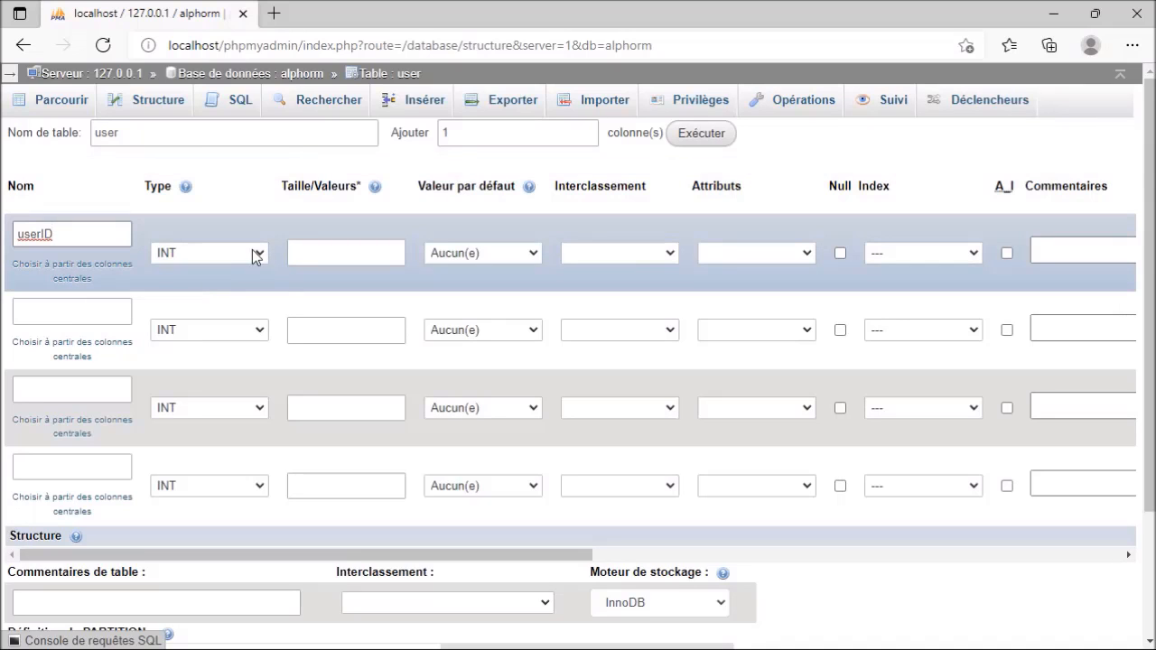
- Examine the numeric, date, string, spatial and JSON data types offered for the userID column, and choose INT
{"action": "left_click", "coordinate": [262, 252]}
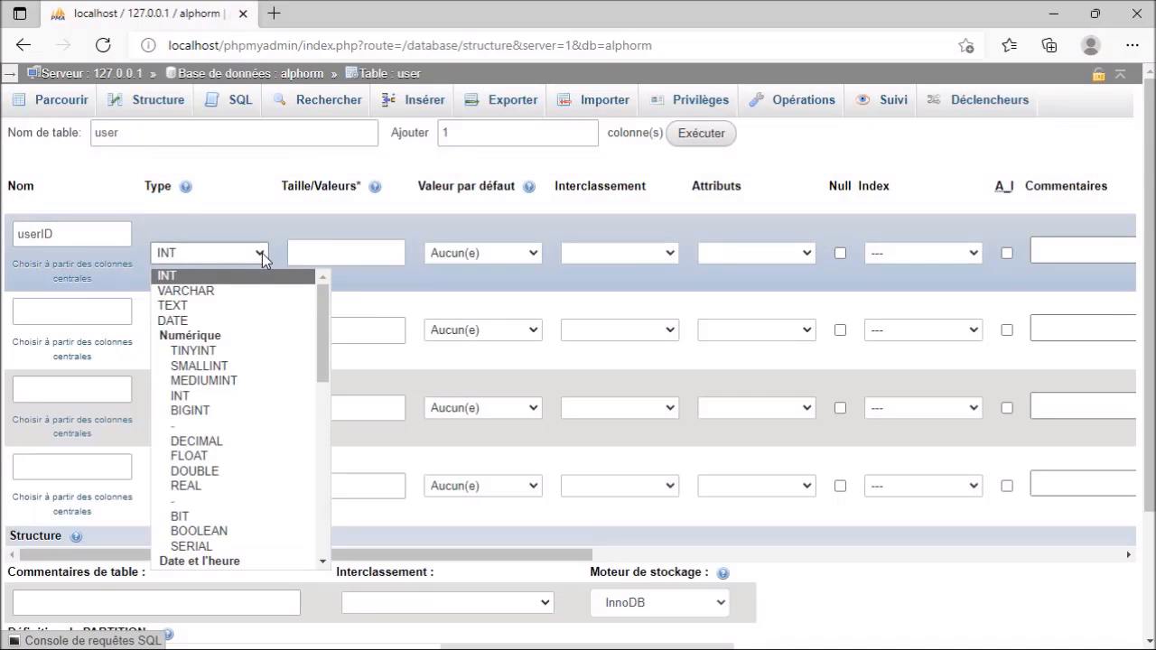
{"action": "scroll", "coordinate": [249, 502], "scroll_direction": "down", "scroll_amount": 3}
{"action": "scroll", "coordinate": [241, 538], "scroll_direction": "down", "scroll_amount": 5}
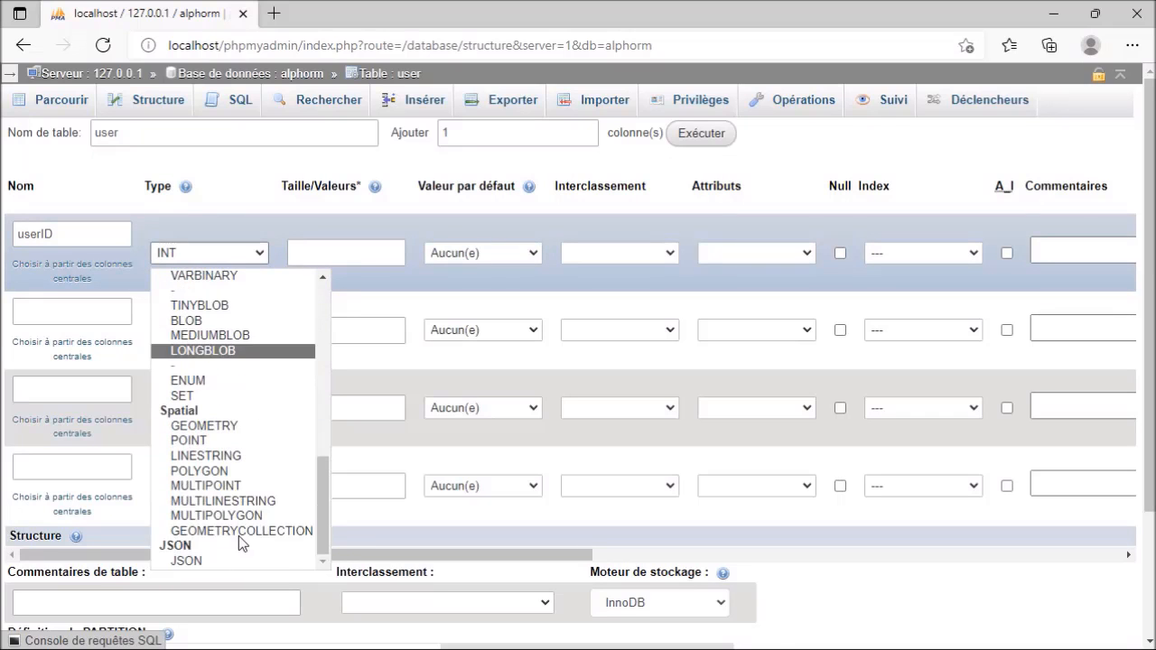
{"action": "scroll", "coordinate": [240, 537], "scroll_direction": "up", "scroll_amount": 10}
{"action": "scroll", "coordinate": [231, 518], "scroll_direction": "down", "scroll_amount": 5}
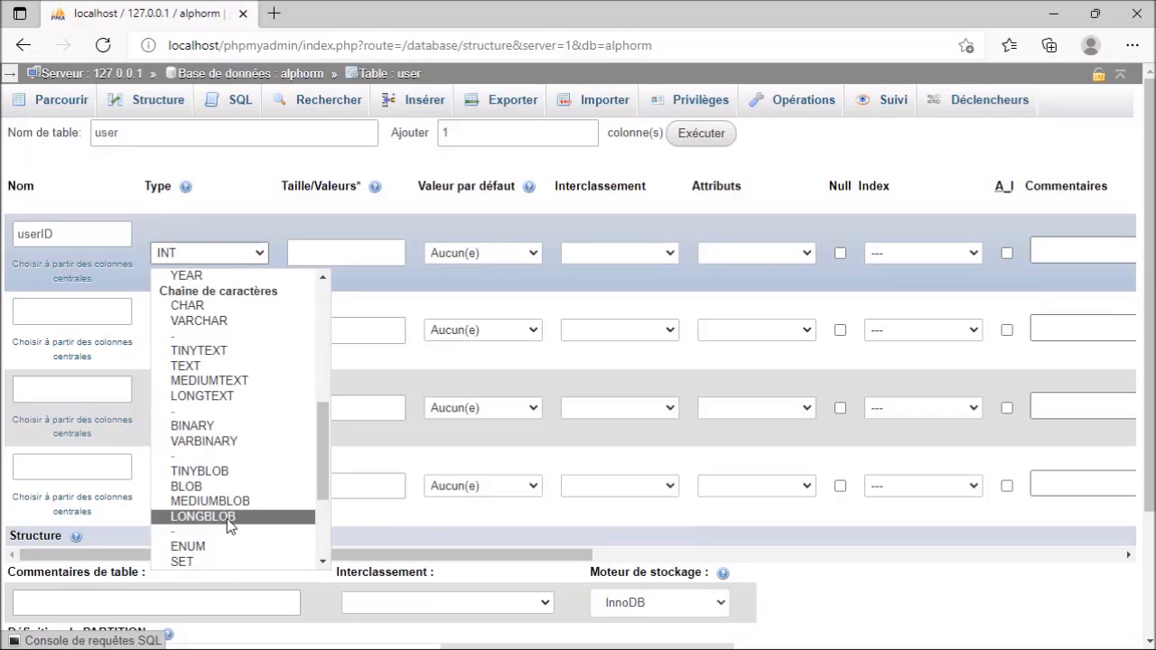
{"action": "scroll", "coordinate": [226, 502], "scroll_direction": "up", "scroll_amount": 5}
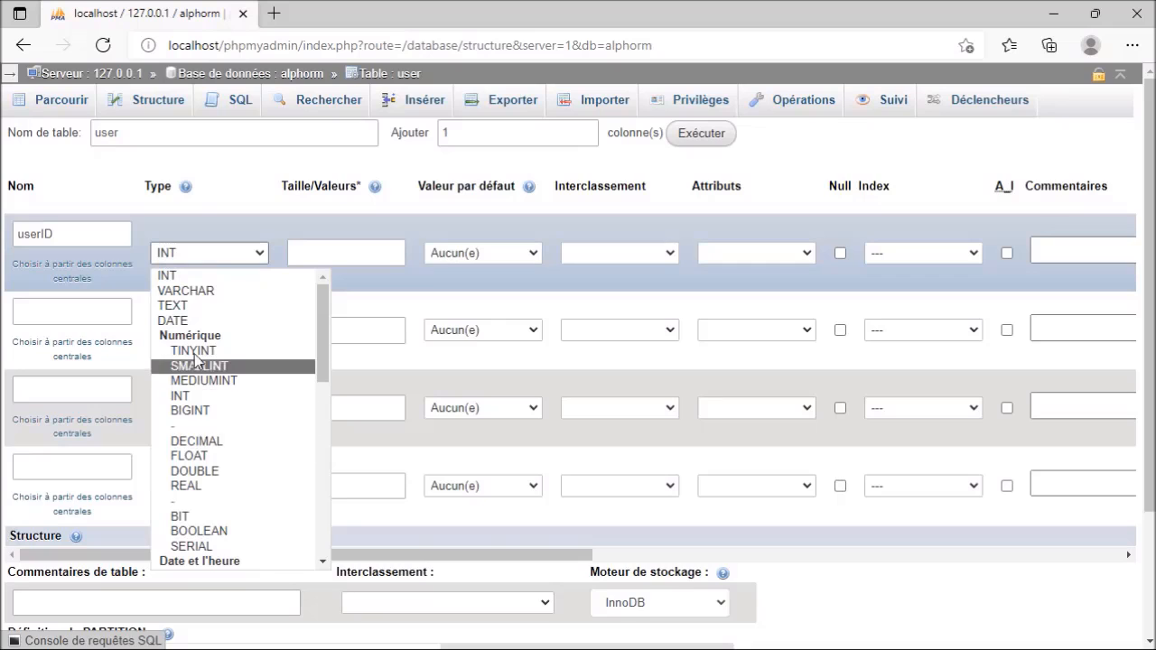
{"action": "scroll", "coordinate": [258, 426], "scroll_direction": "down", "scroll_amount": 1}
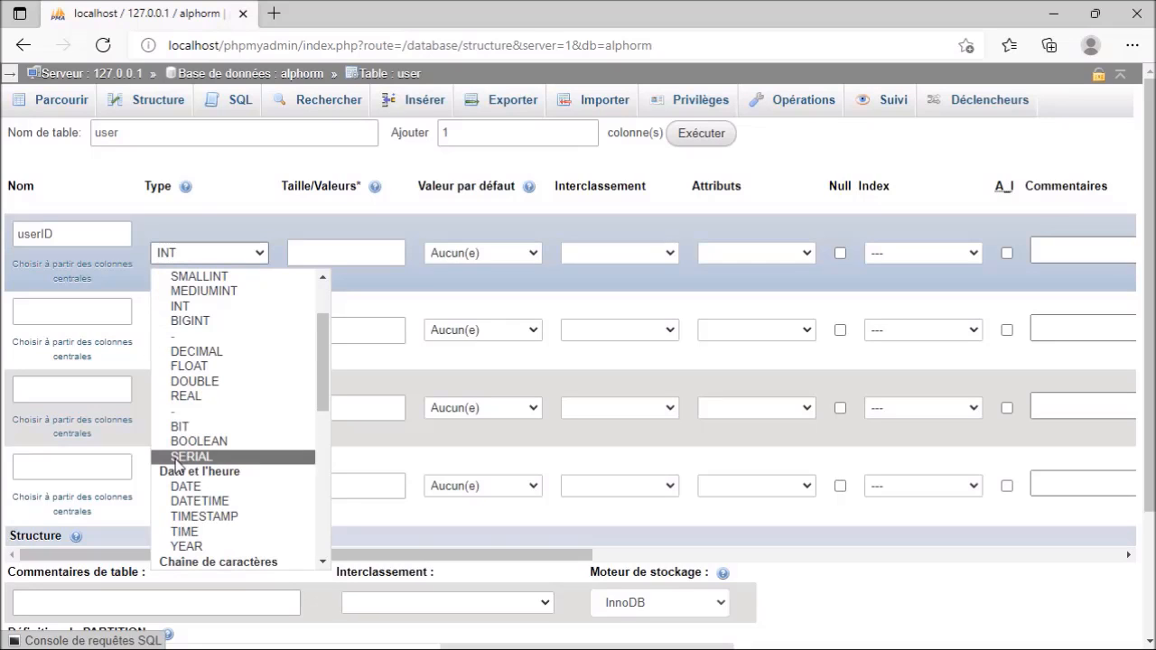
{"action": "scroll", "coordinate": [267, 478], "scroll_direction": "down", "scroll_amount": 1}
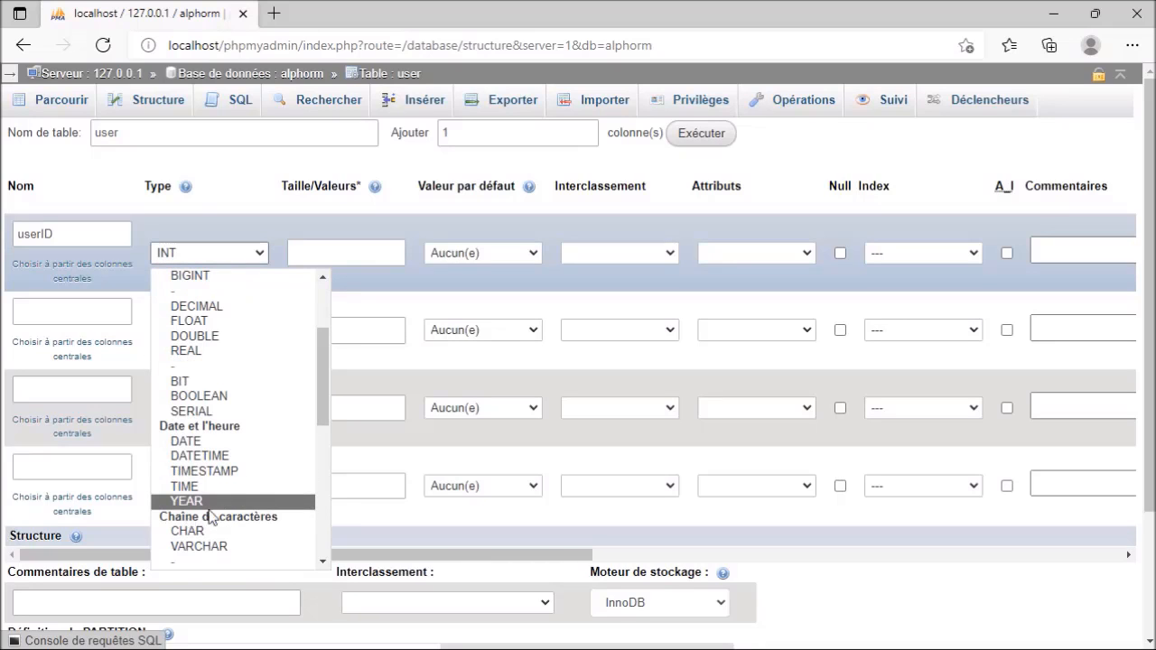
{"action": "scroll", "coordinate": [233, 503], "scroll_direction": "down", "scroll_amount": 1}
{"action": "scroll", "coordinate": [224, 493], "scroll_direction": "down", "scroll_amount": 3}
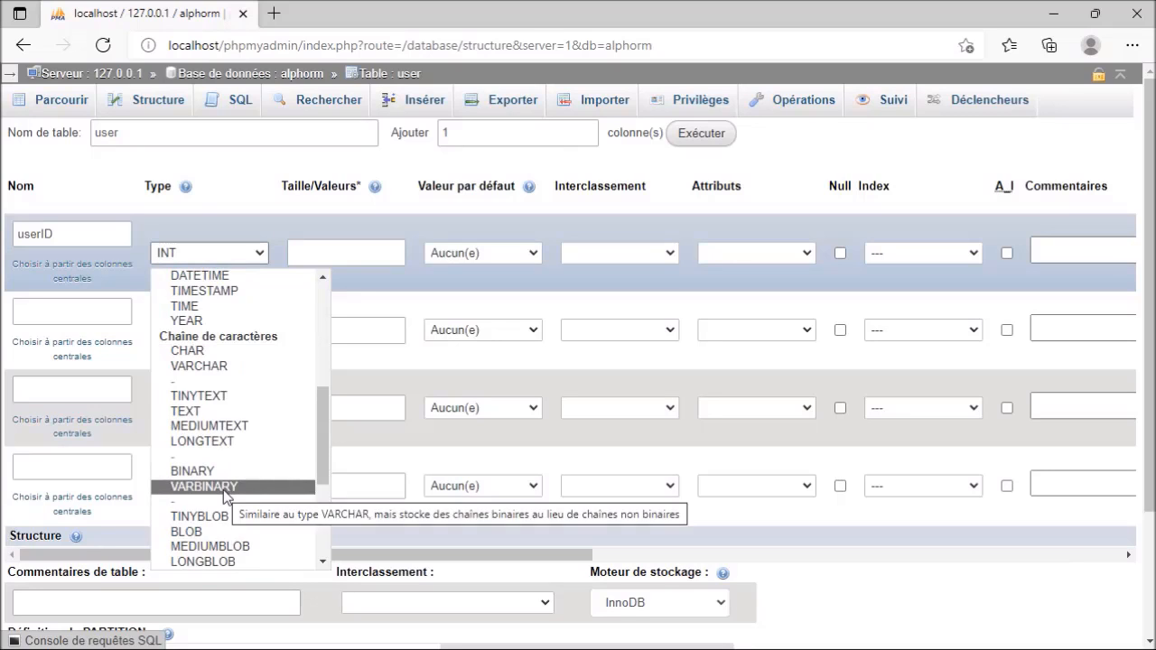
{"action": "scroll", "coordinate": [223, 490], "scroll_direction": "down", "scroll_amount": 4}
{"action": "scroll", "coordinate": [257, 488], "scroll_direction": "down", "scroll_amount": 1}
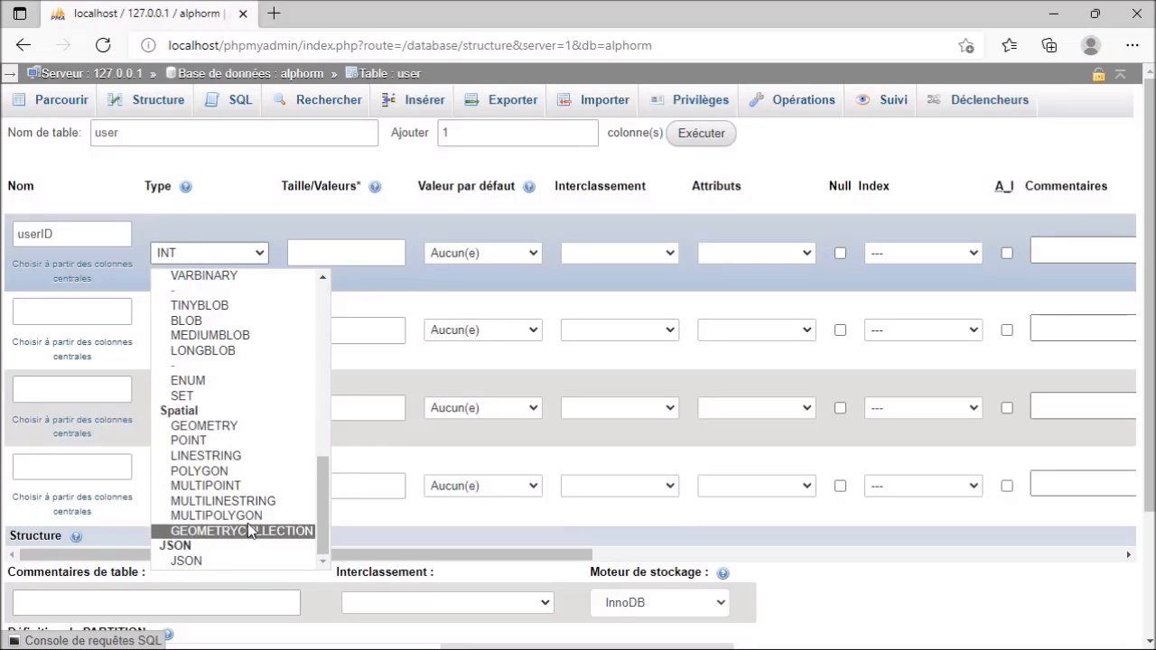
{"action": "scroll", "coordinate": [247, 520], "scroll_direction": "up", "scroll_amount": 6}
{"action": "scroll", "coordinate": [247, 520], "scroll_direction": "up", "scroll_amount": 4}
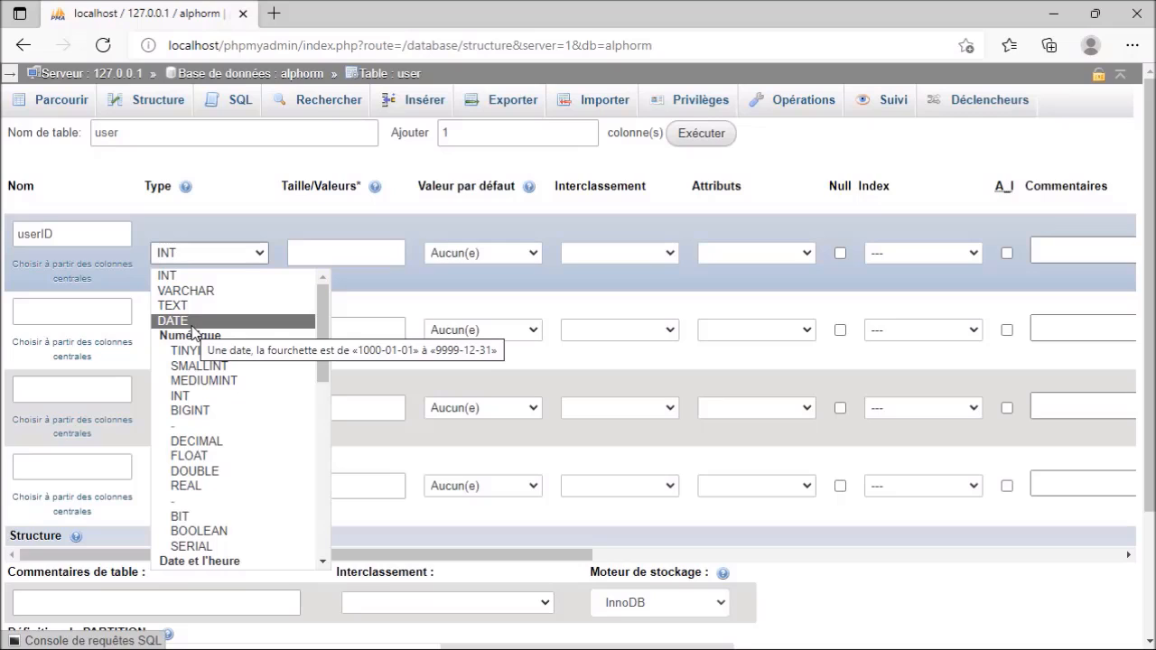
{"action": "left_click", "coordinate": [171, 278]}
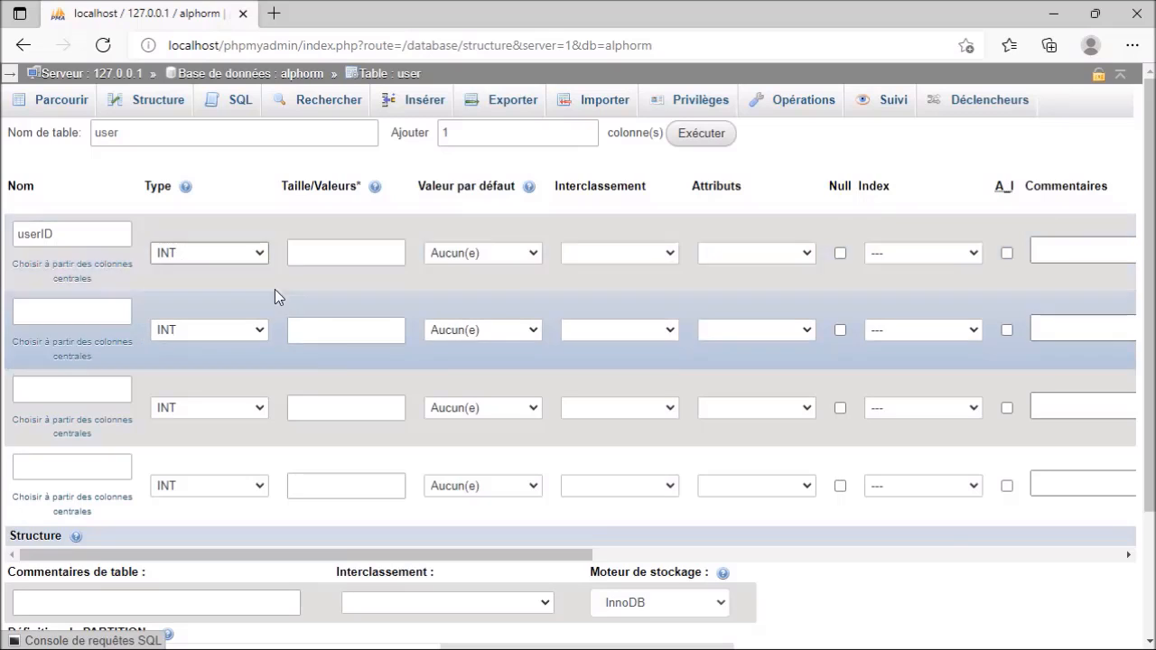
- Try a length of 11 for the userID column and clear the length again
{"action": "left_click", "coordinate": [323, 254]}
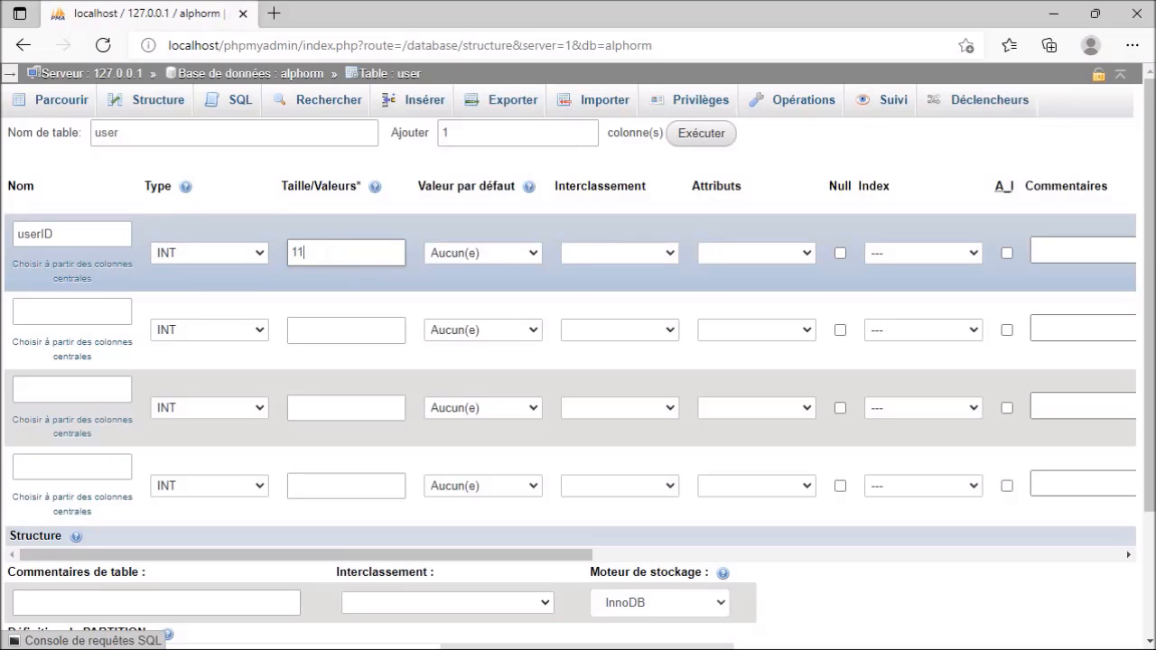
{"action": "type", "text": "11"}
{"action": "key", "text": "BackSpace"}
{"action": "type", "text": "3"}
{"action": "key", "text": "BackSpace"}
- Try a custom default of 12 and NULL as userID's default value, and reset the default to Aucun(e)
{"action": "left_click", "coordinate": [534, 257]}
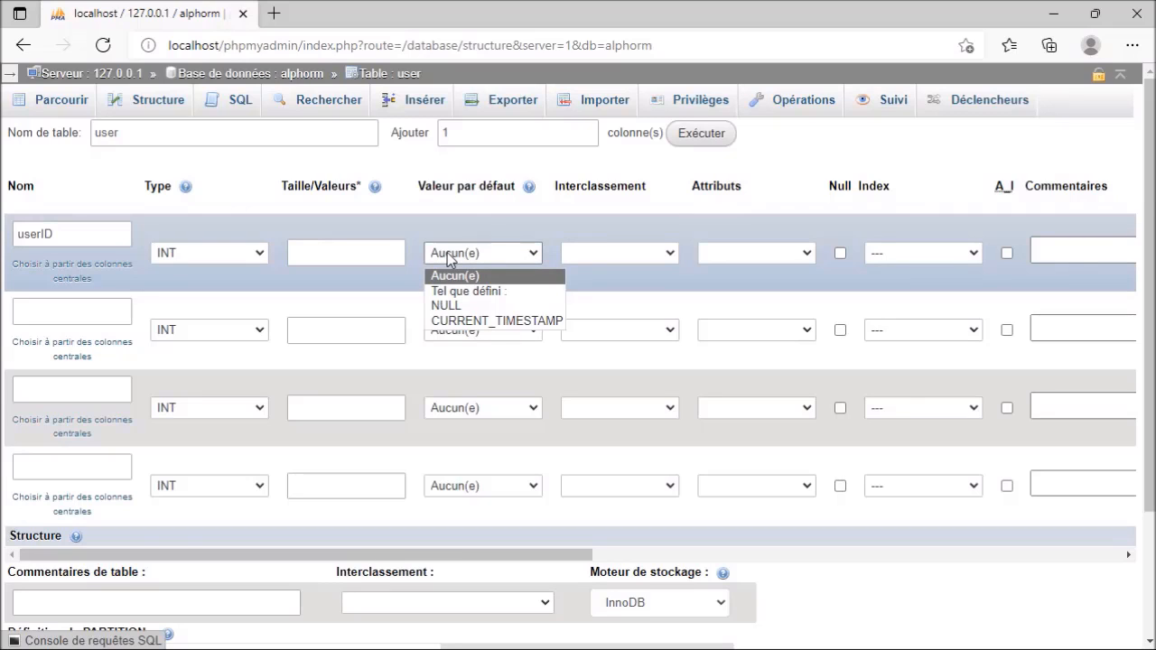
{"action": "left_click", "coordinate": [481, 290]}
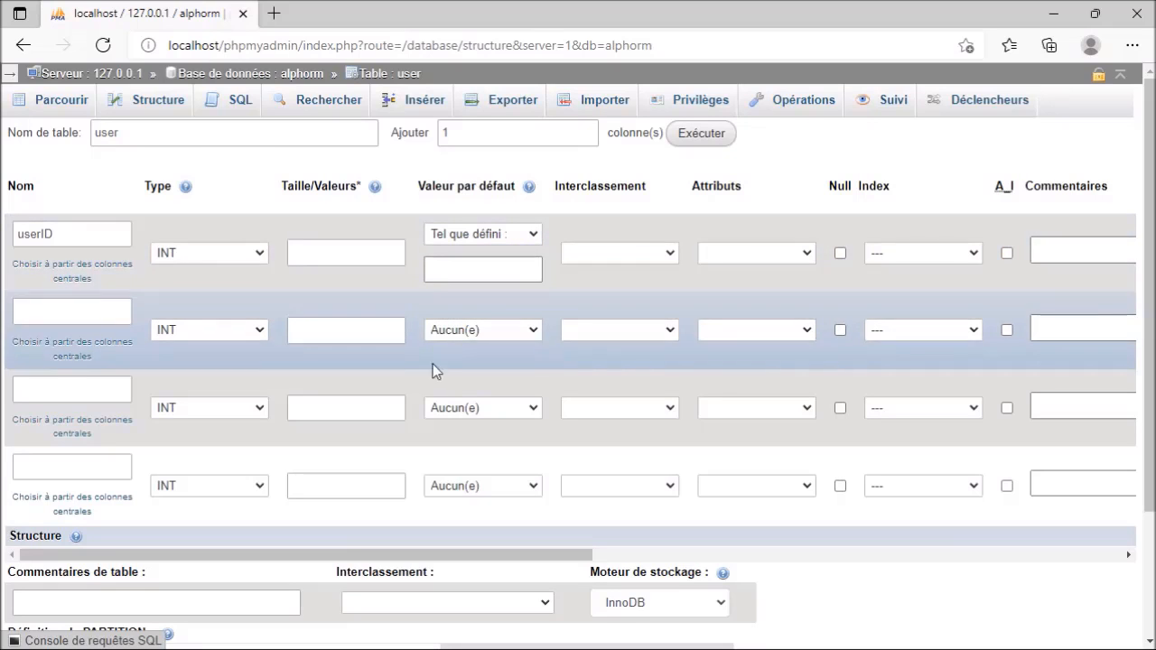
{"action": "type", "text": "12"}
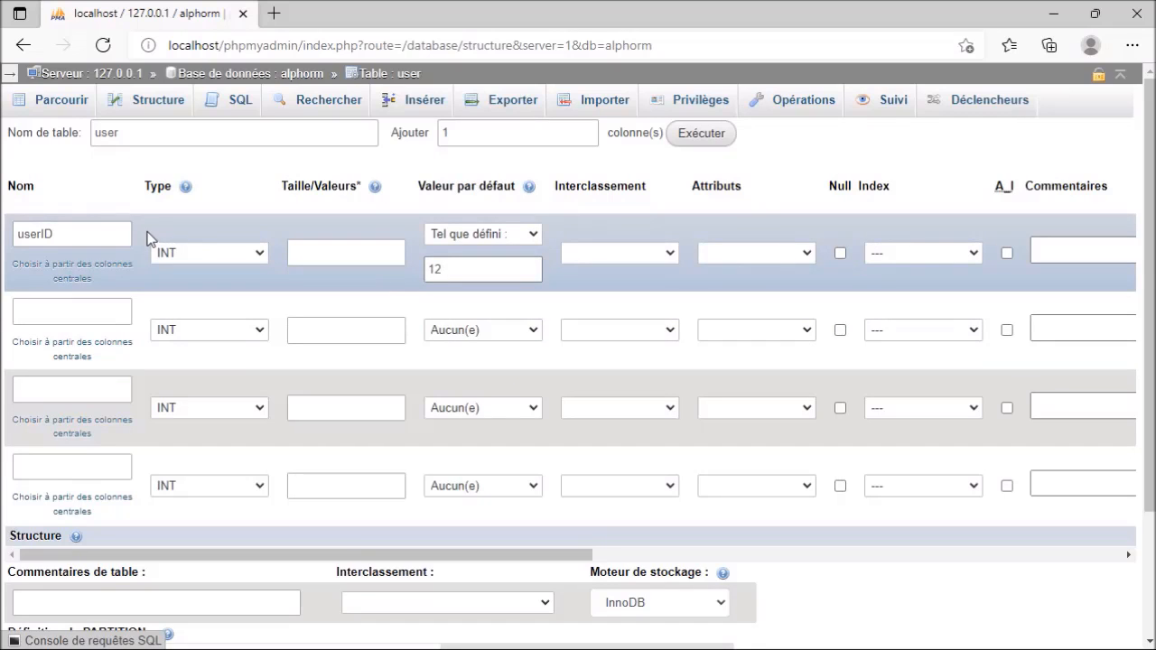
{"action": "left_click_drag", "start_coordinate": [464, 270], "coordinate": [316, 271]}
{"action": "key", "text": "BackSpace"}
{"action": "left_click", "coordinate": [535, 234]}
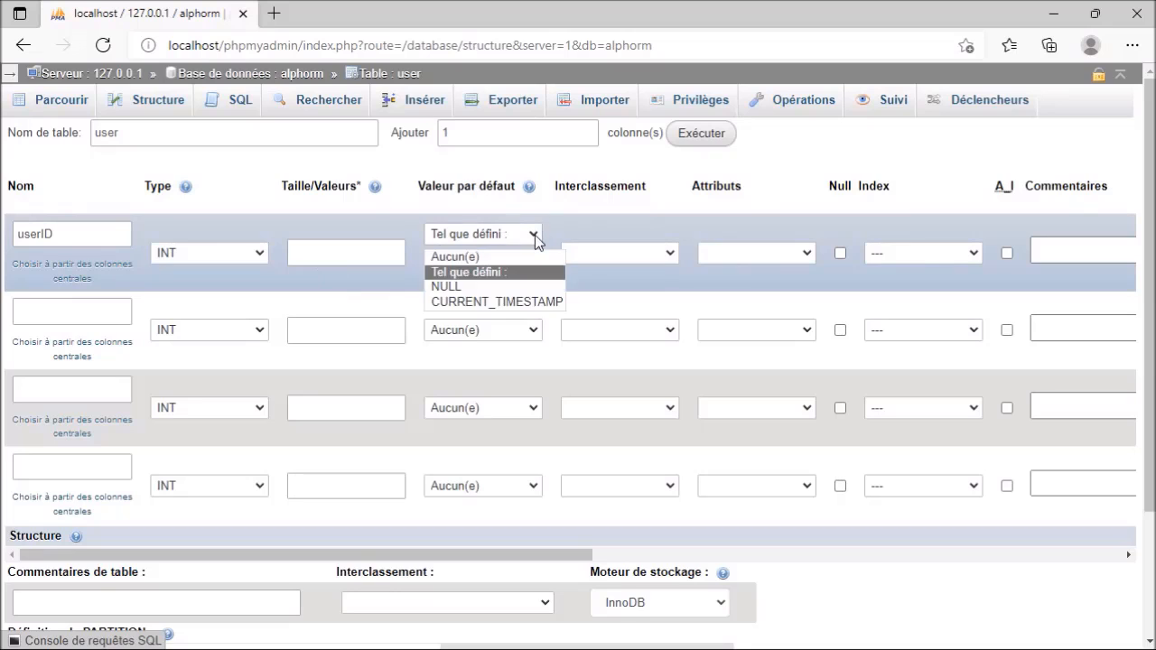
{"action": "left_click", "coordinate": [461, 287]}
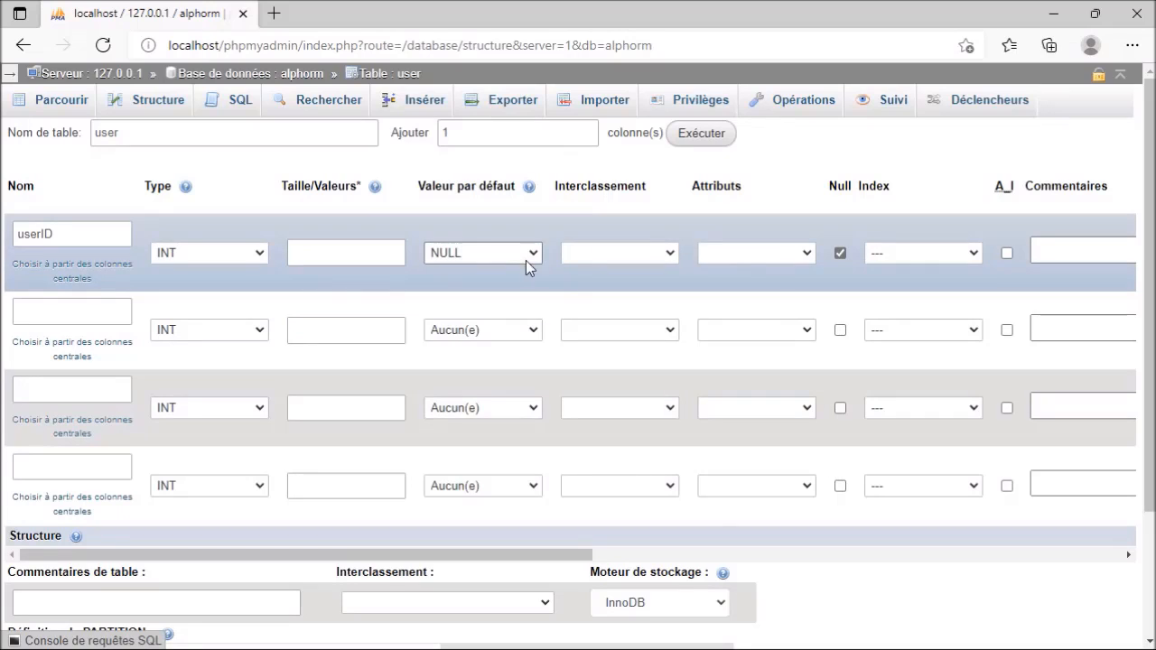
{"action": "left_click", "coordinate": [535, 254]}
{"action": "left_click", "coordinate": [505, 276]}
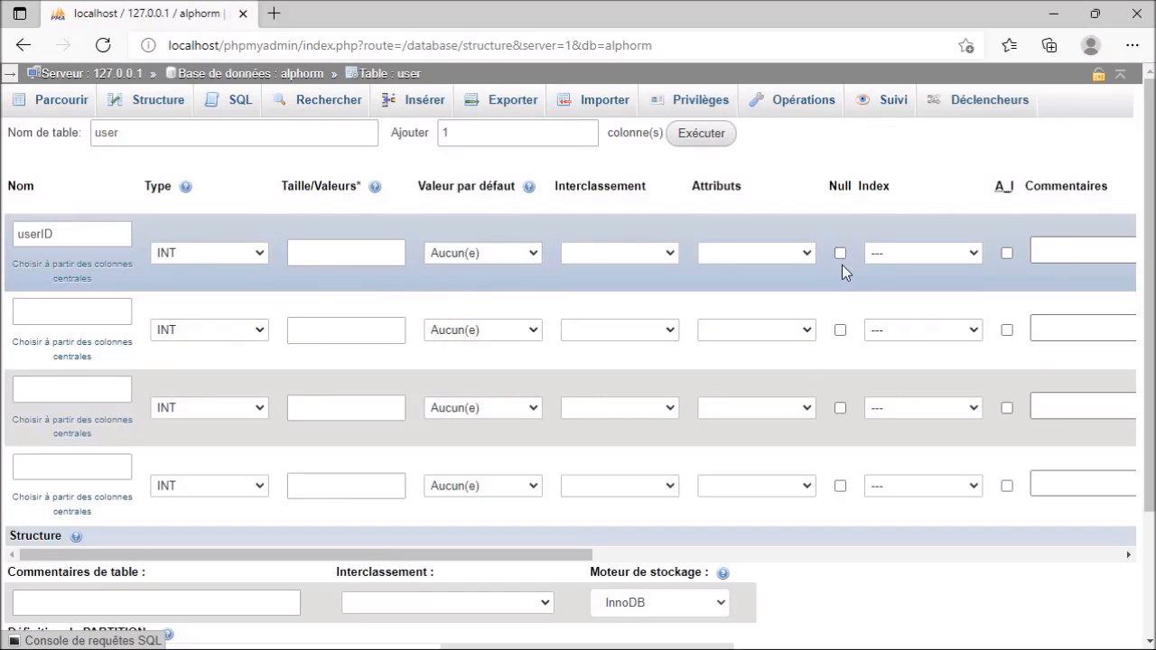
- Examine the collations, including utf8_general_ci, and the attributes offered for the userID column without choosing any
{"action": "left_click", "coordinate": [672, 258]}
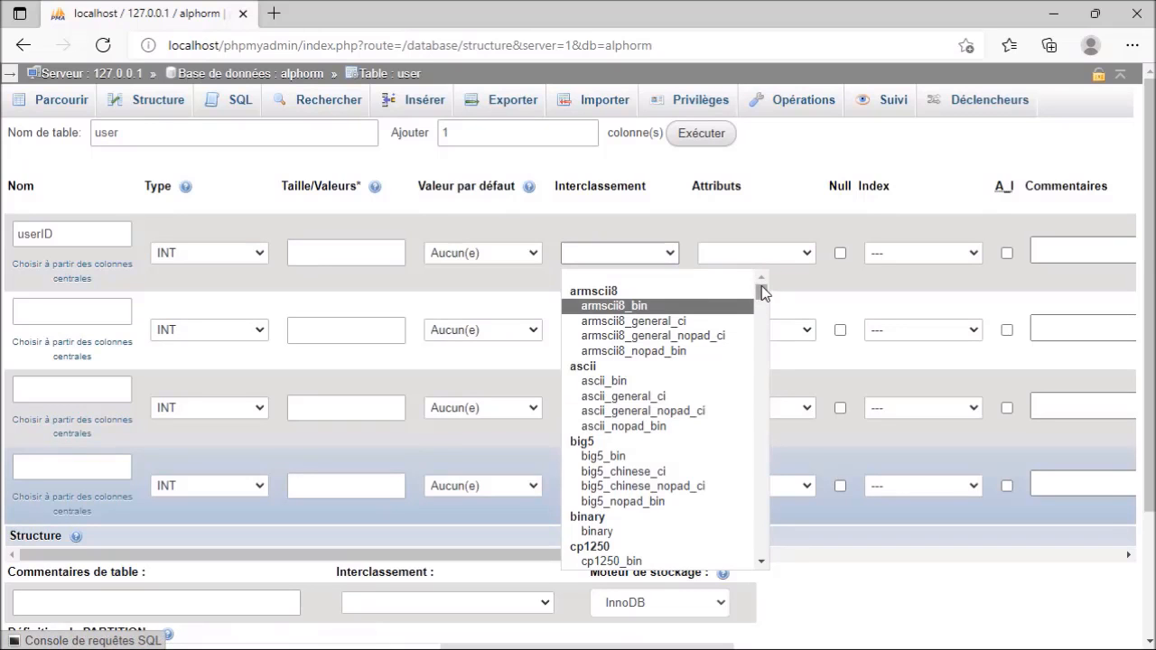
{"action": "left_click_drag", "start_coordinate": [761, 288], "coordinate": [750, 516]}
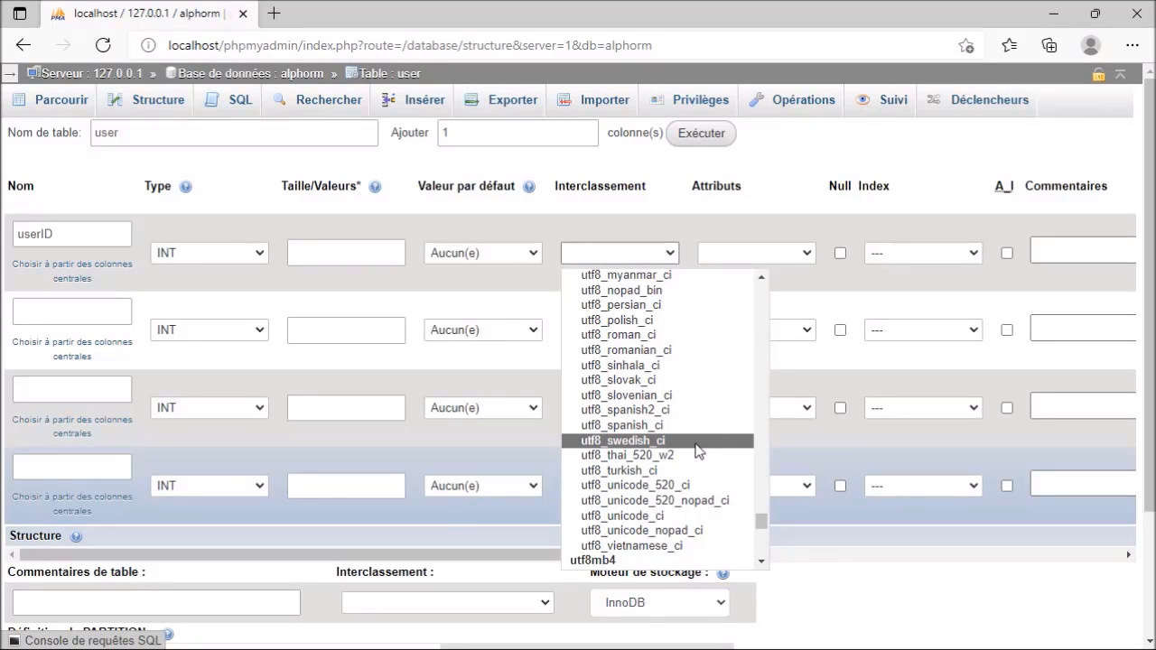
{"action": "scroll", "coordinate": [700, 451], "scroll_direction": "up", "scroll_amount": 2}
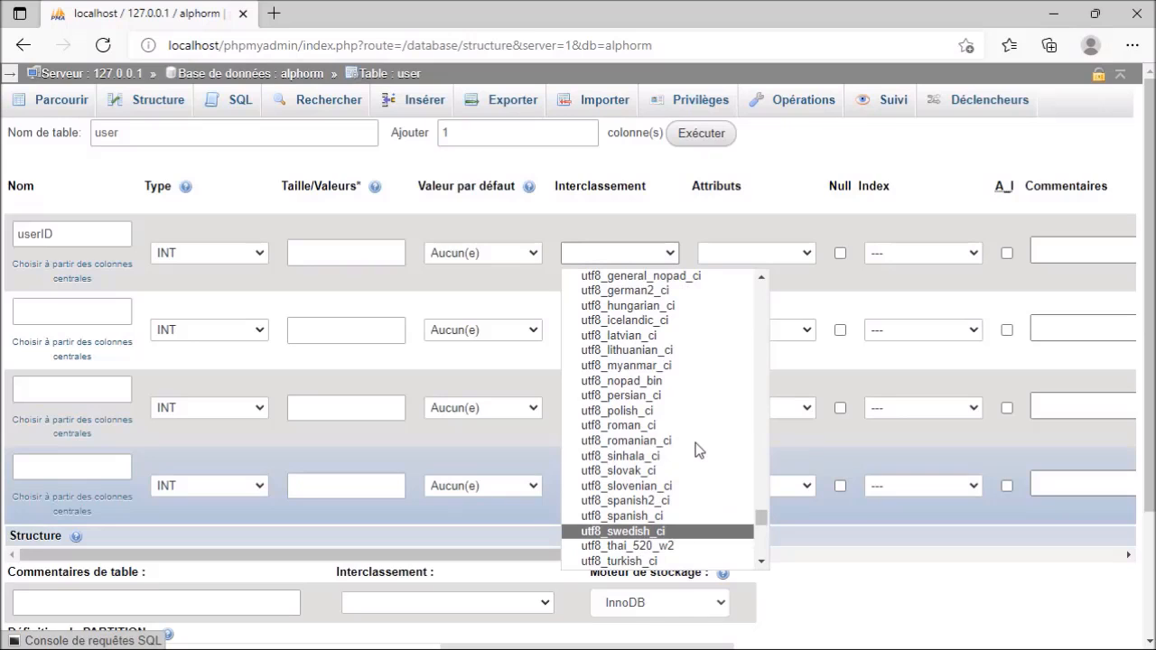
{"action": "scroll", "coordinate": [701, 451], "scroll_direction": "up", "scroll_amount": 2}
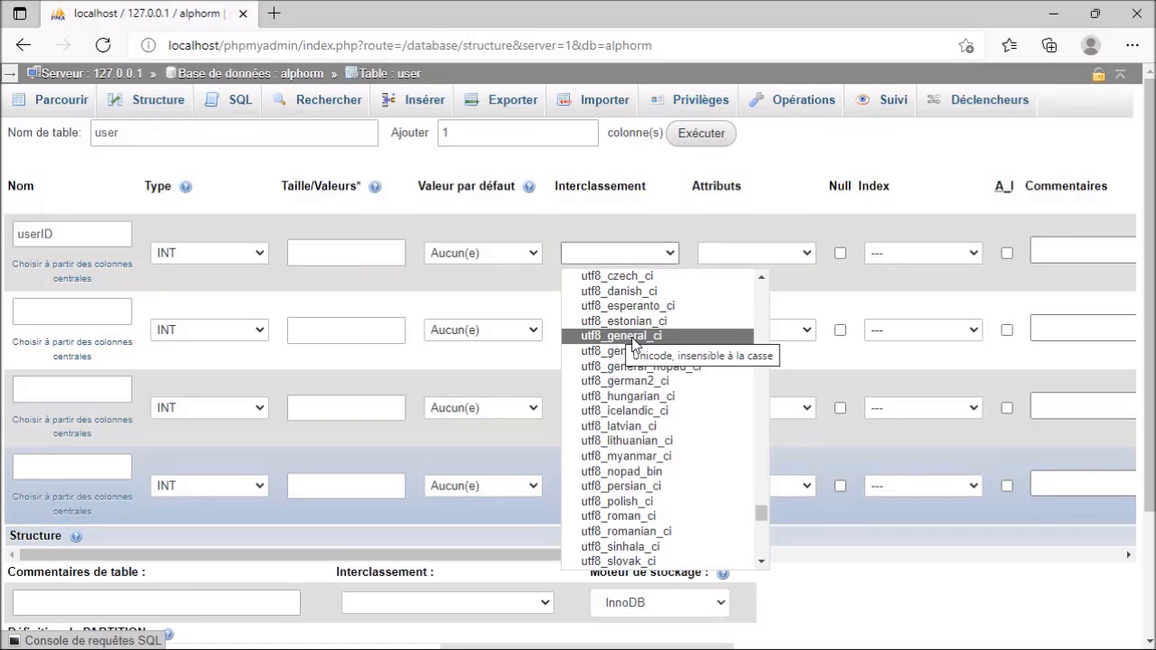
{"action": "left_click", "coordinate": [792, 151]}
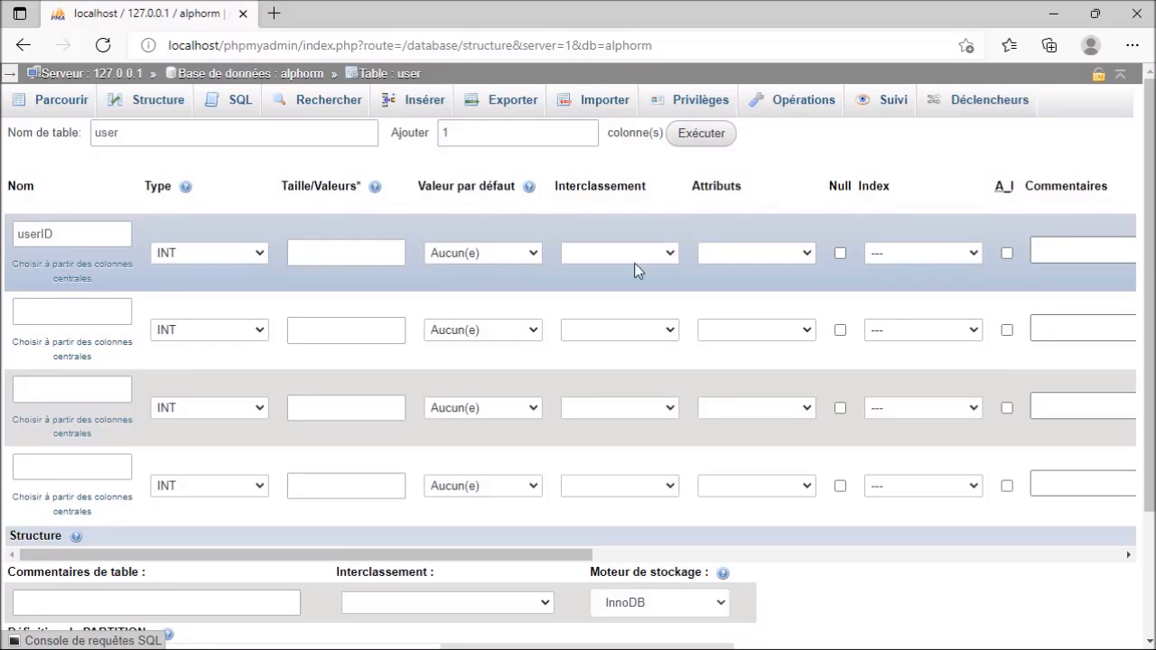
{"action": "left_click", "coordinate": [797, 253]}
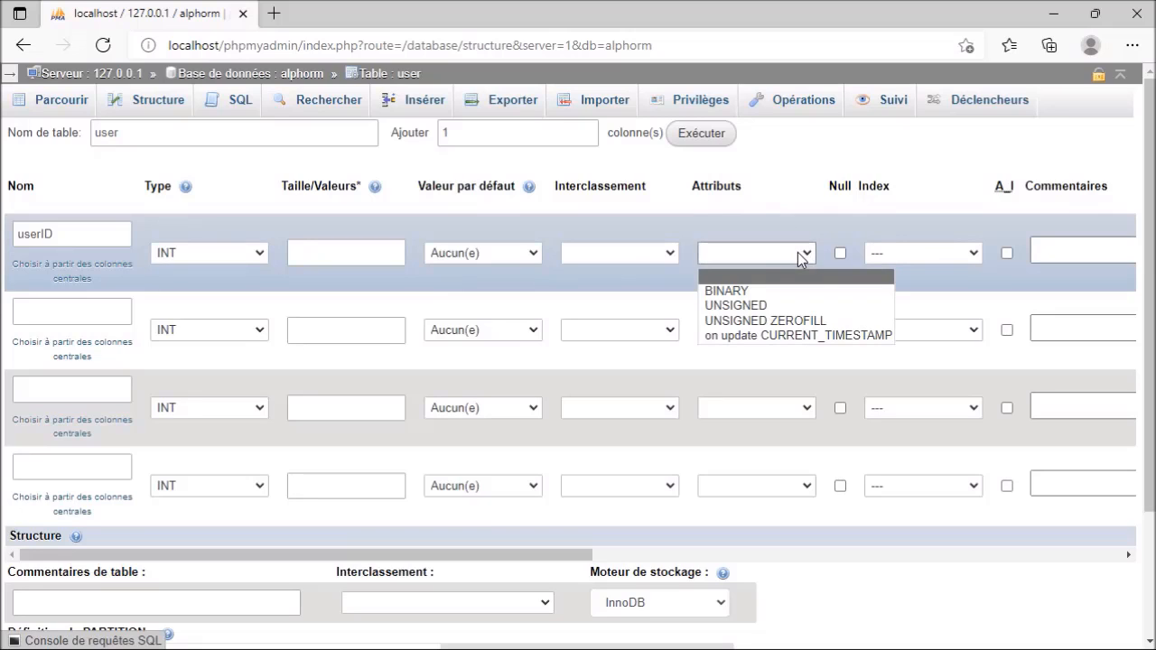
{"action": "left_click", "coordinate": [798, 252]}
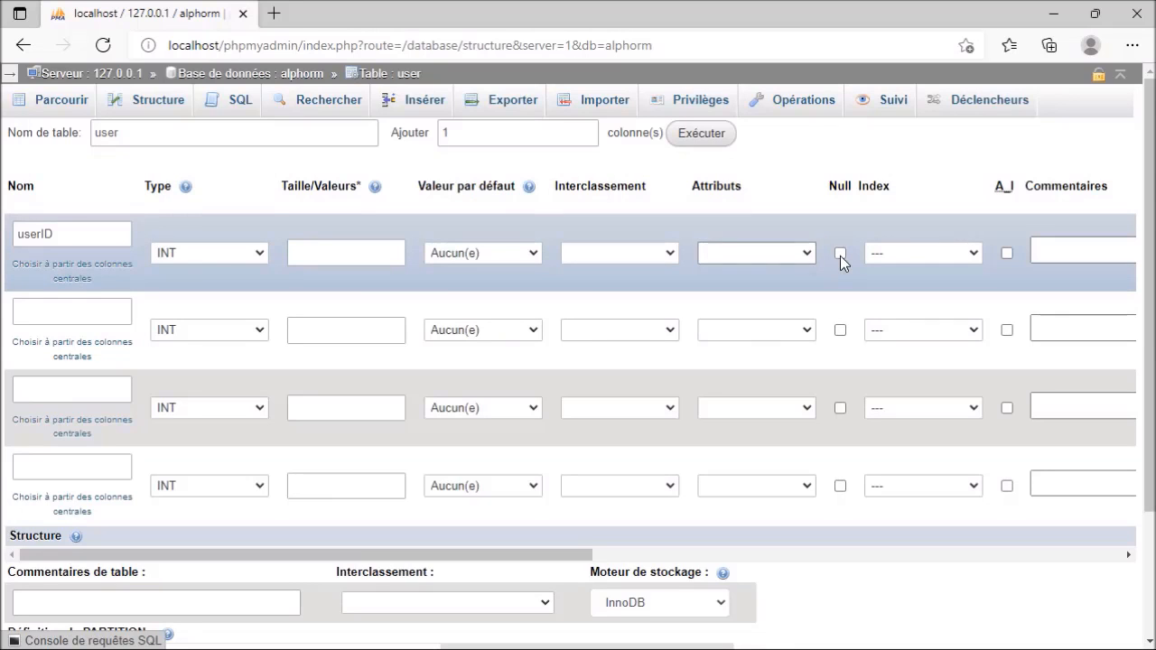
- Allow NULL values for the userID column
{"action": "left_click", "coordinate": [840, 254]}
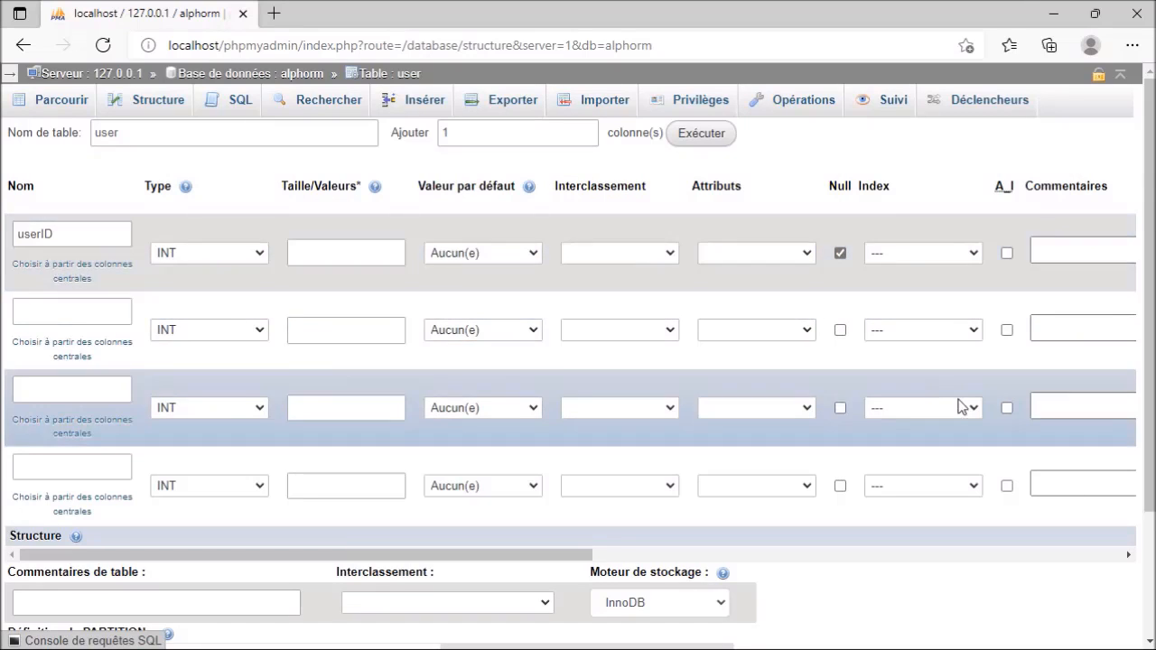
- Disallow NULL values for the userID column and make it an auto-incrementing PRIMARY key
{"action": "left_click", "coordinate": [840, 254]}
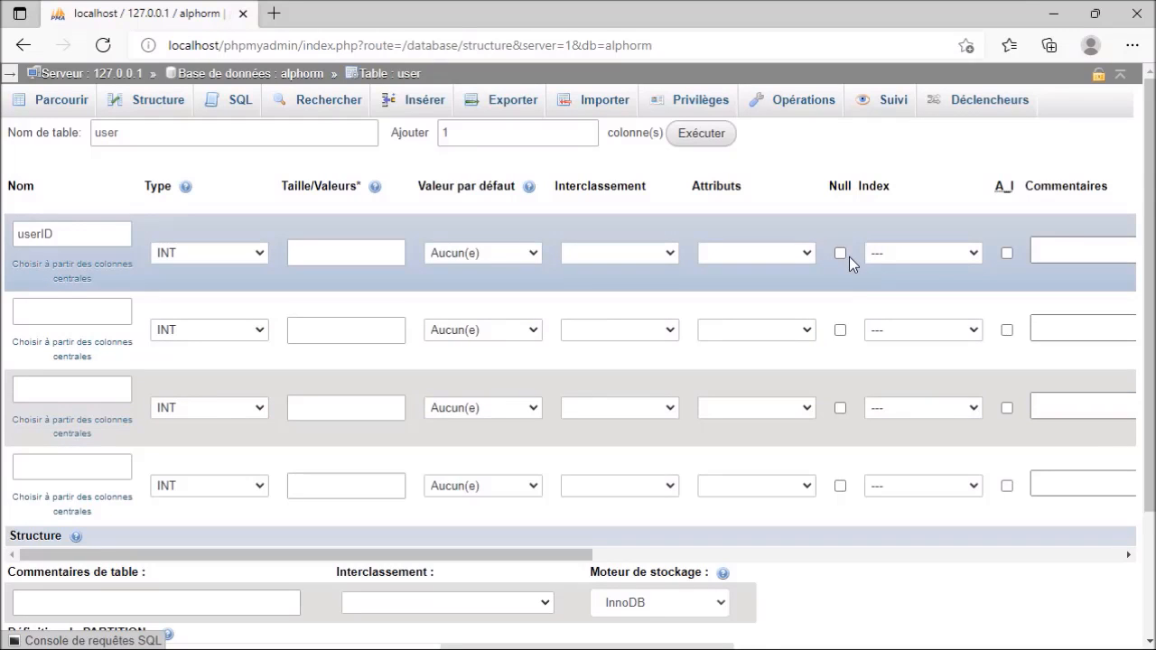
{"action": "left_click", "coordinate": [976, 256]}
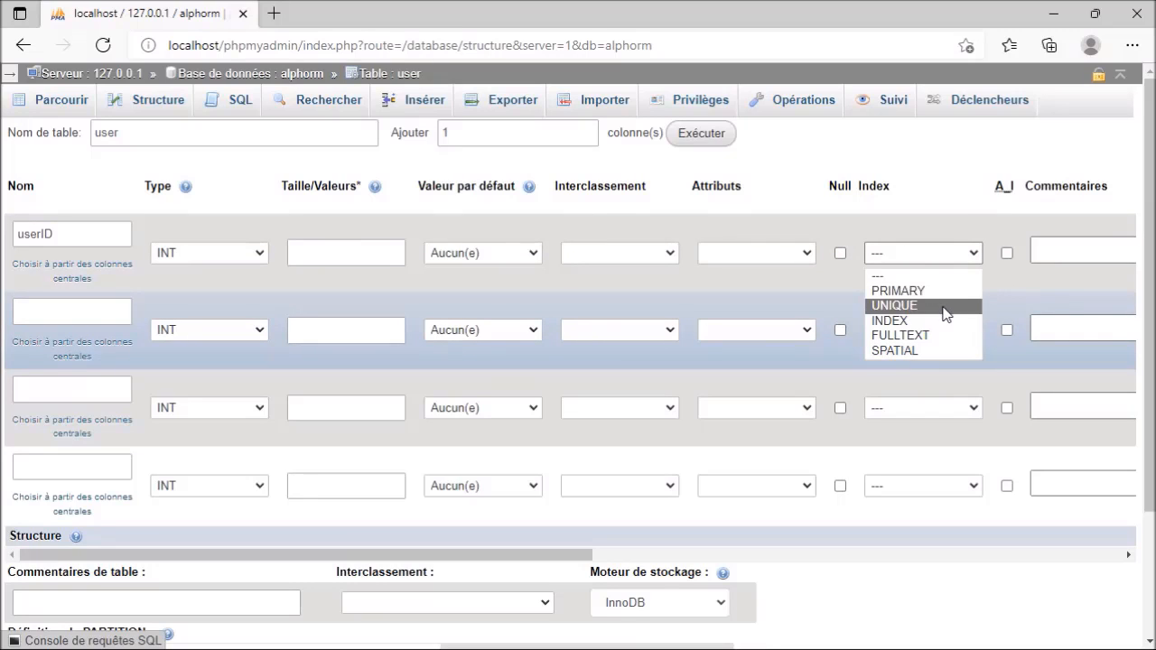
{"action": "left_click", "coordinate": [936, 191]}
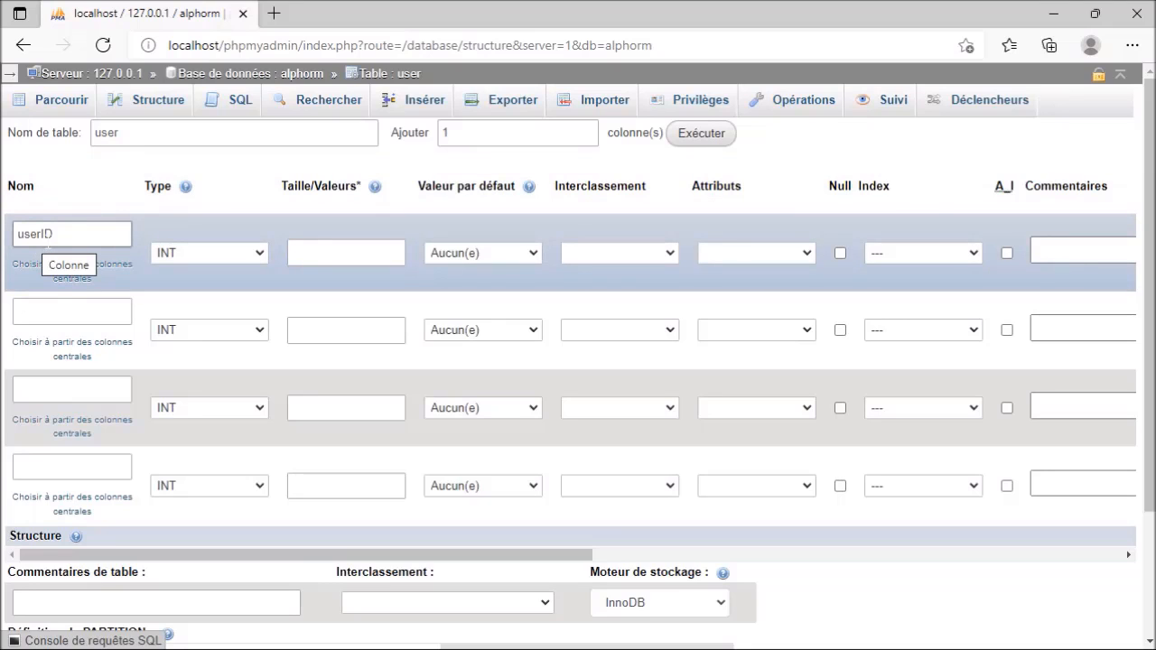
{"action": "left_click", "coordinate": [1008, 254]}
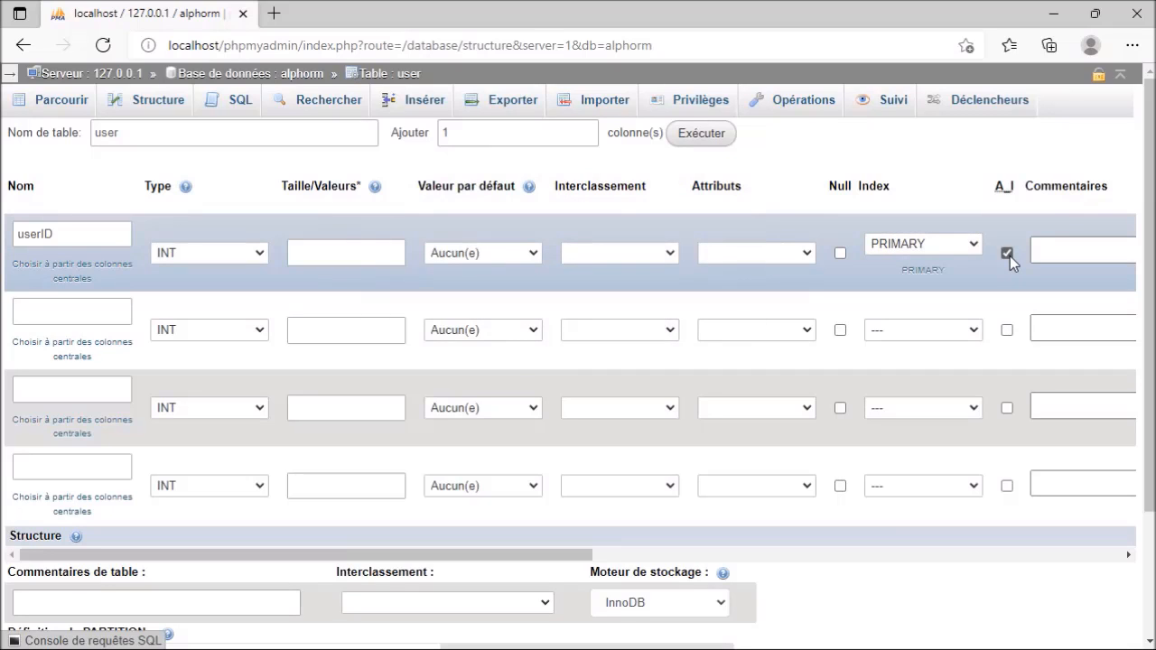
- Examine the table options and the remaining userID properties, from comments to display transformation, without setting any
{"action": "scroll", "coordinate": [989, 306], "scroll_direction": "down", "scroll_amount": 3}
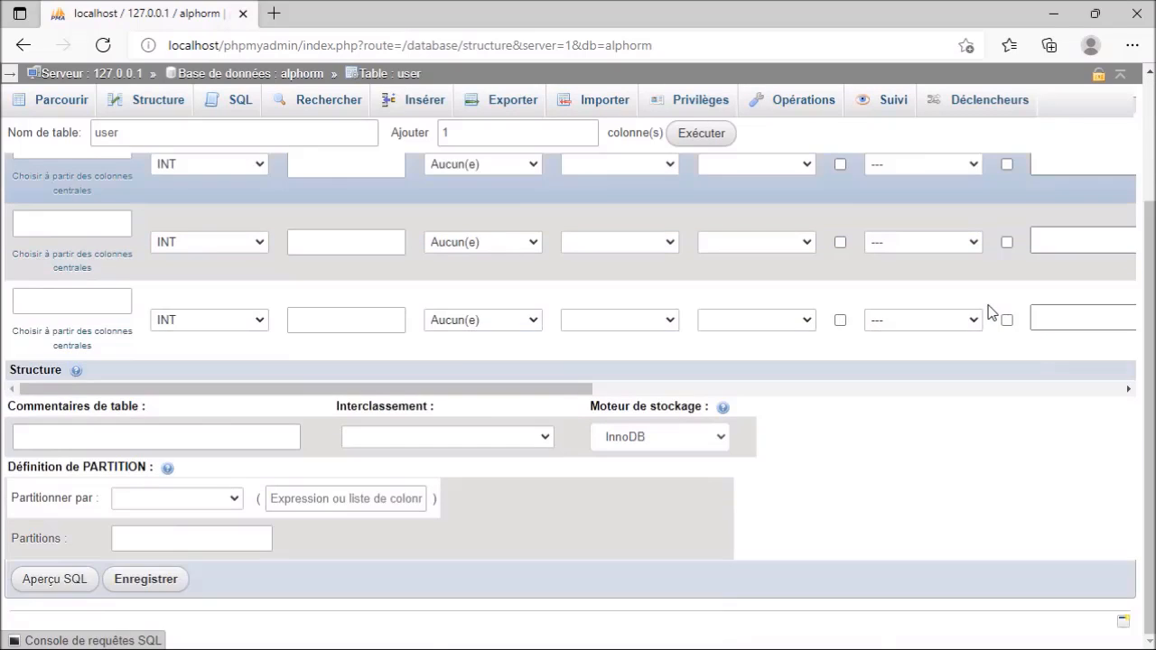
{"action": "scroll", "coordinate": [988, 305], "scroll_direction": "up", "scroll_amount": 3}
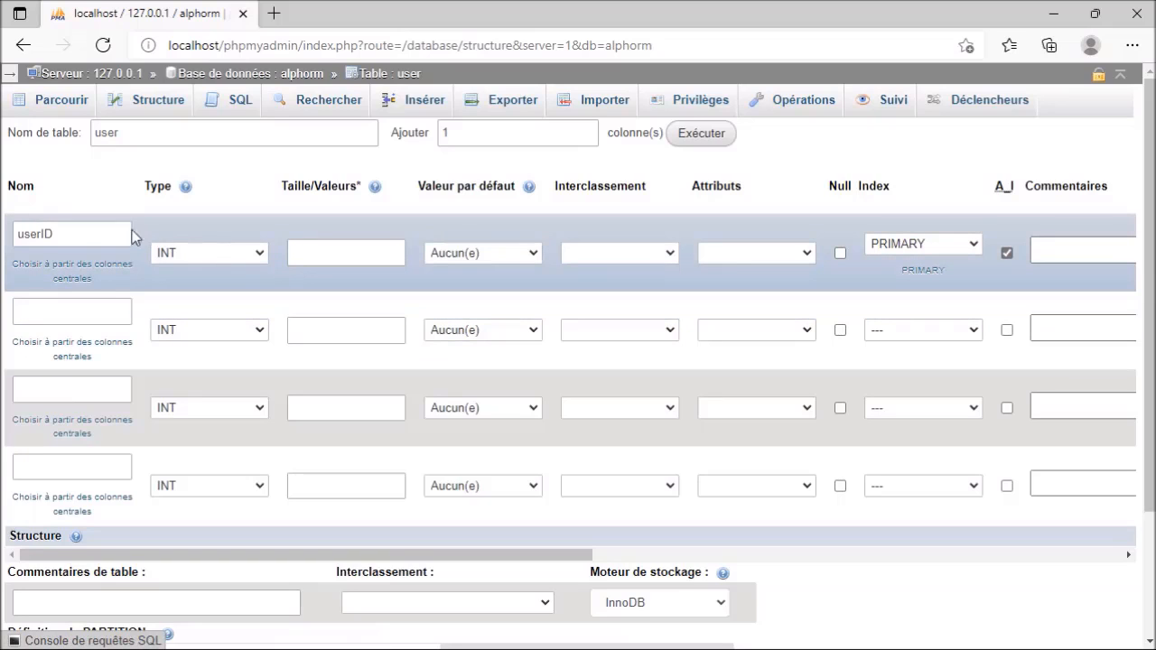
{"action": "left_click", "coordinate": [130, 234]}
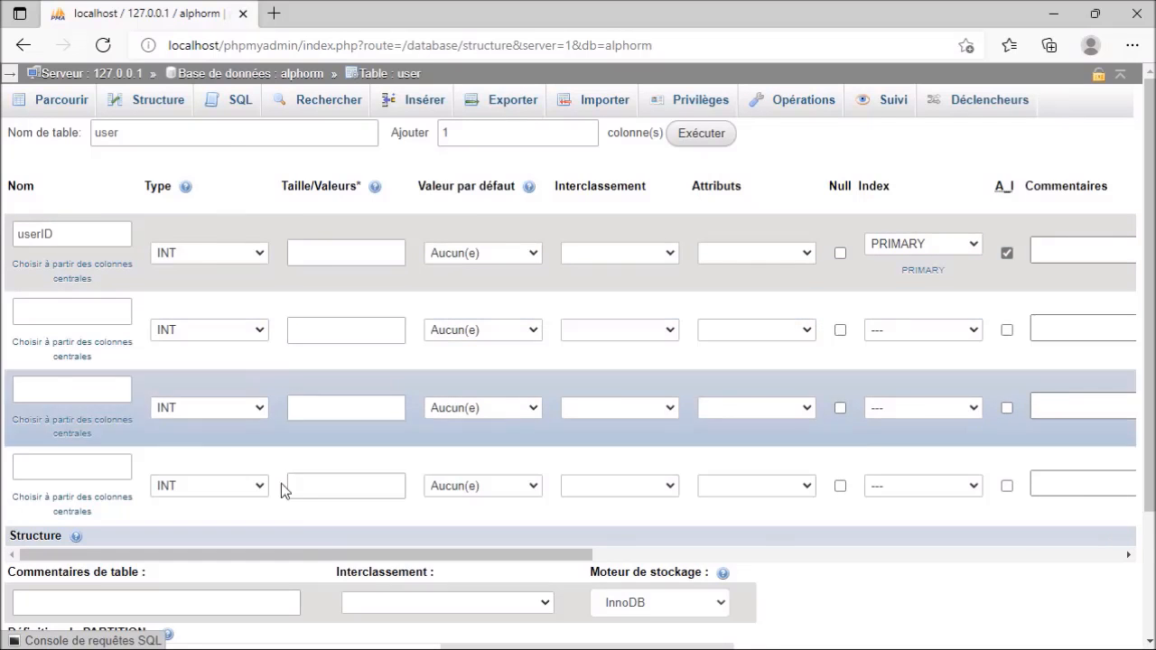
{"action": "left_click_drag", "start_coordinate": [267, 552], "coordinate": [592, 573]}
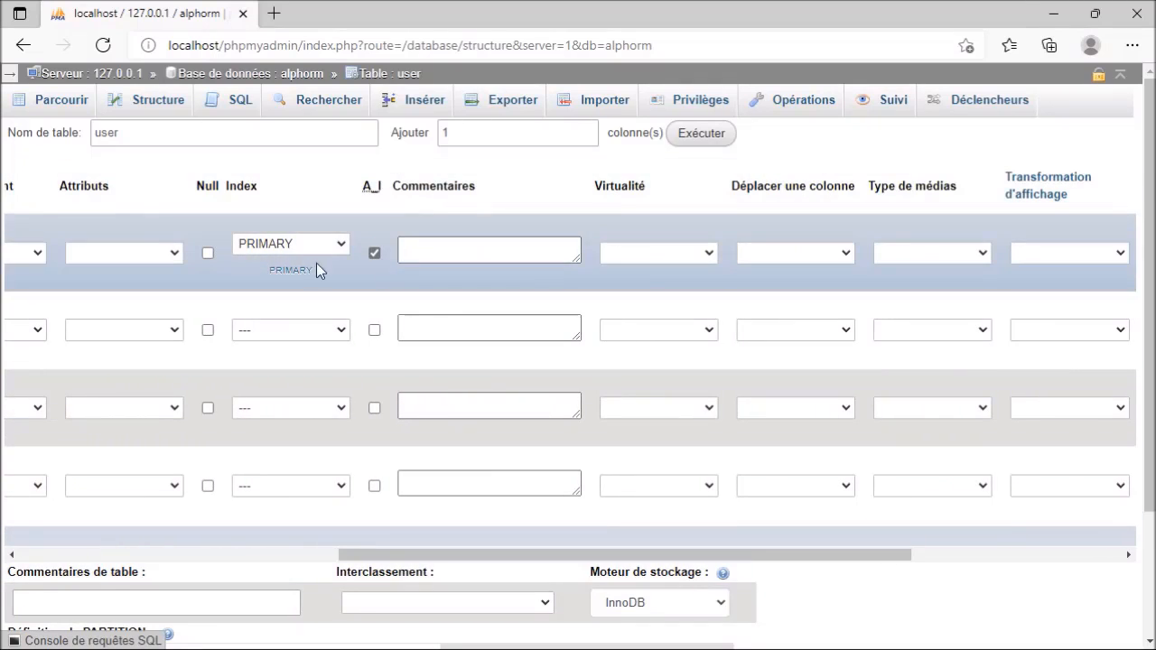
{"action": "left_click", "coordinate": [424, 252]}
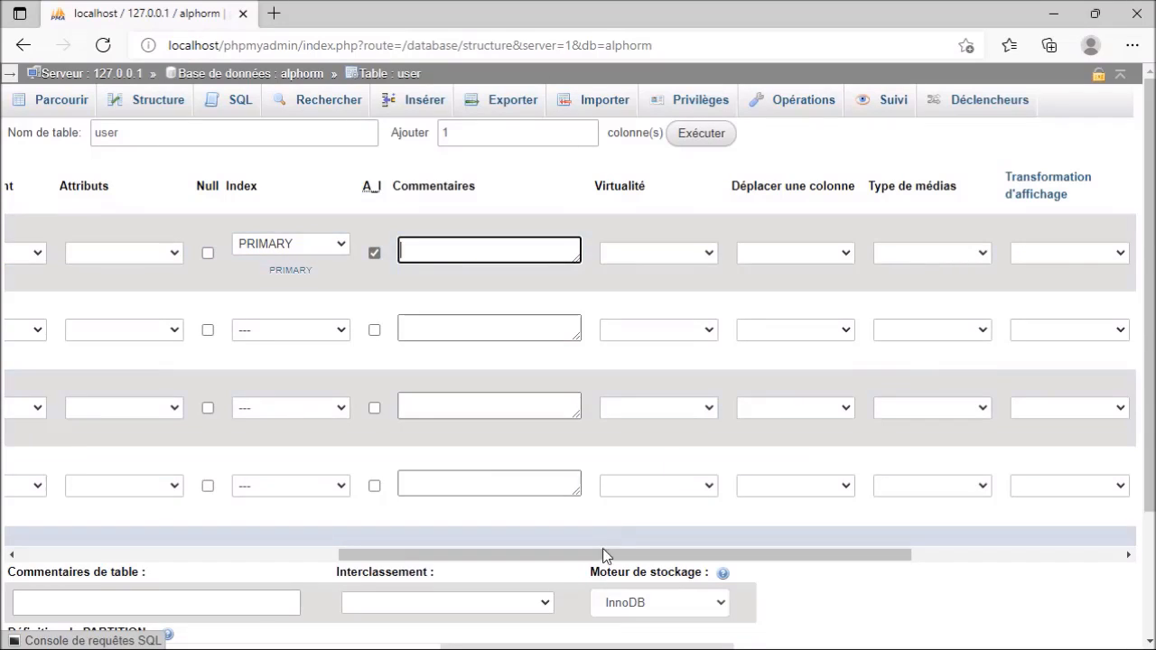
{"action": "left_click_drag", "start_coordinate": [590, 550], "coordinate": [262, 561]}
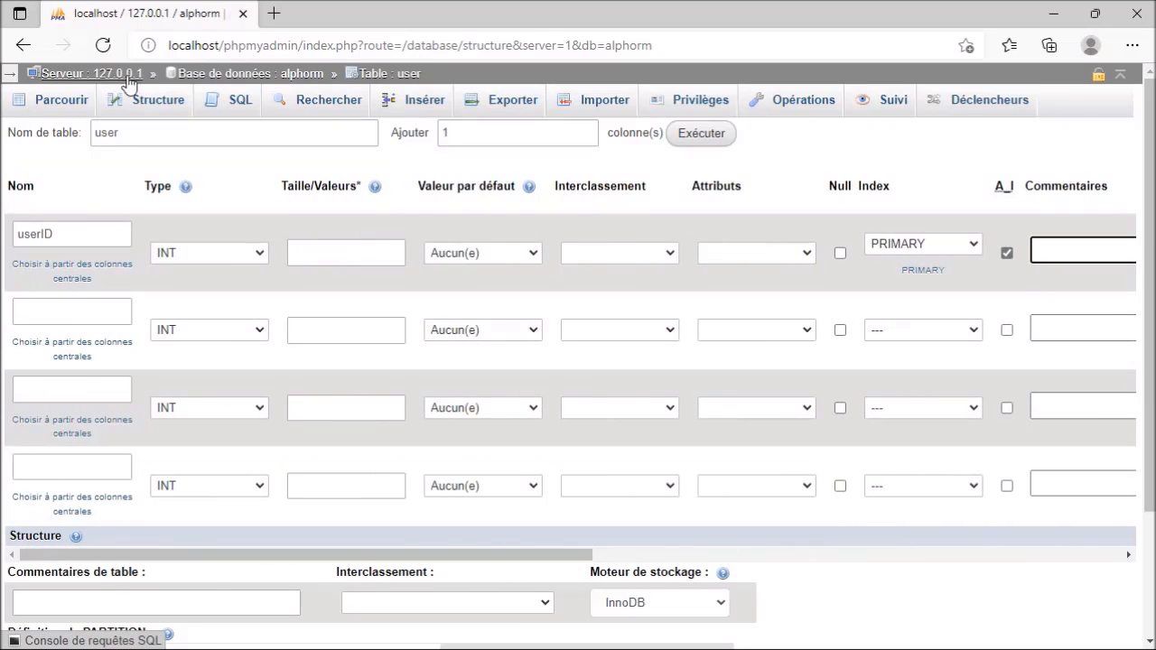
- Name the second column pseudo and make it a VARCHAR with a length of 50
{"action": "left_click", "coordinate": [66, 316]}
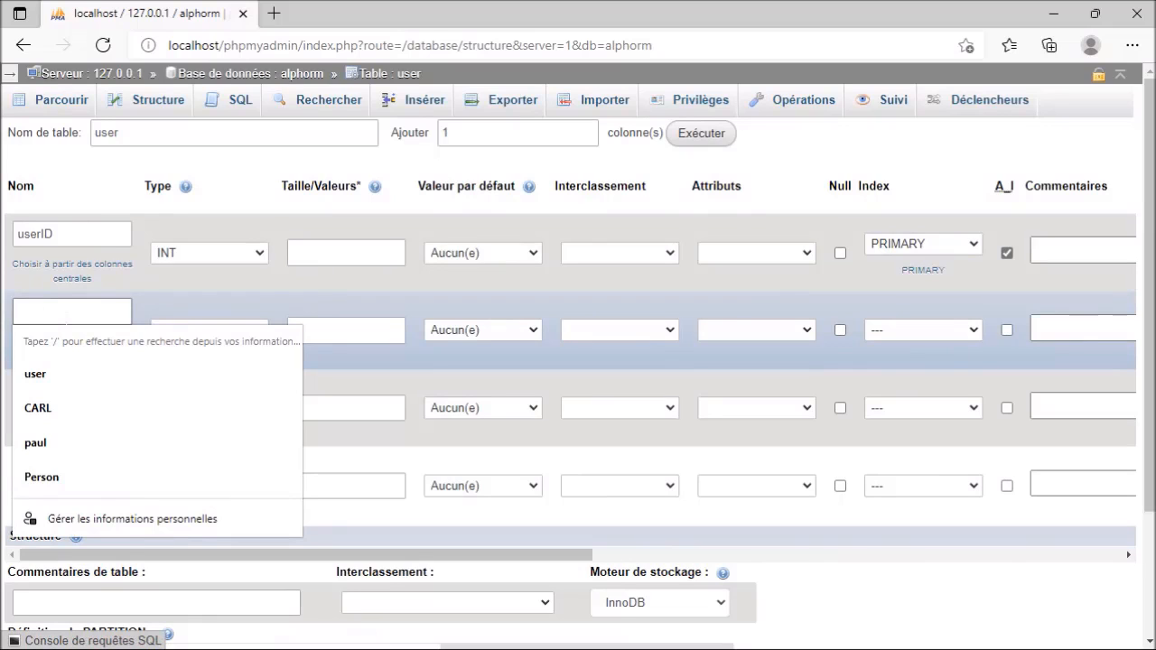
{"action": "type", "text": "pse"}
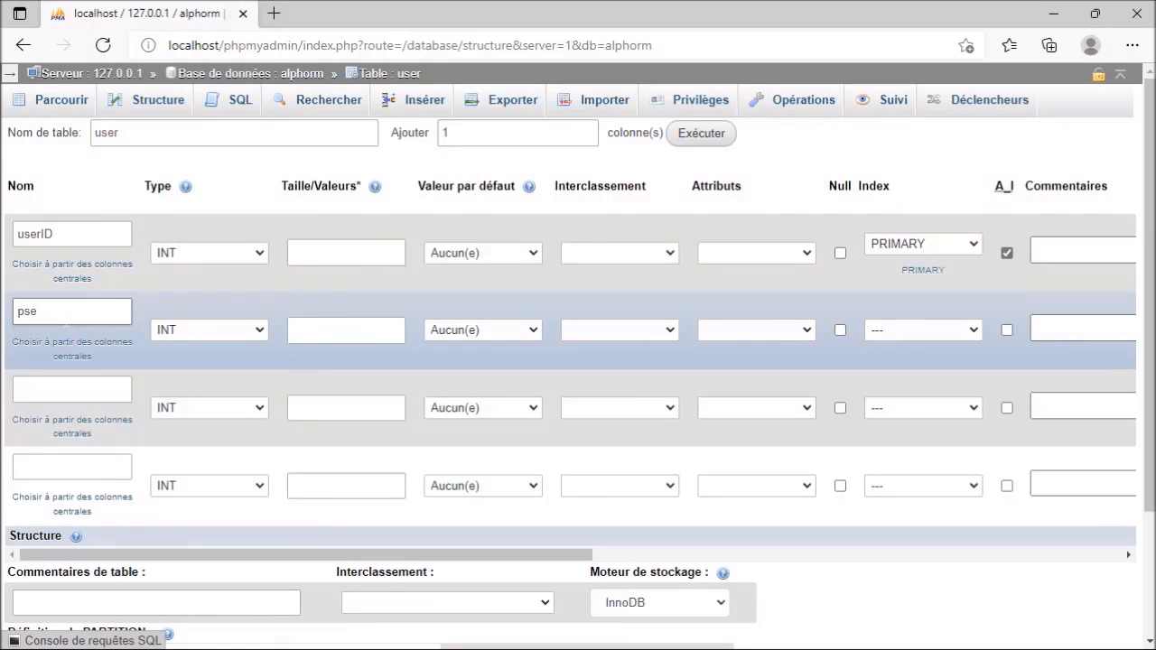
{"action": "type", "text": "udo"}
{"action": "left_click", "coordinate": [260, 331]}
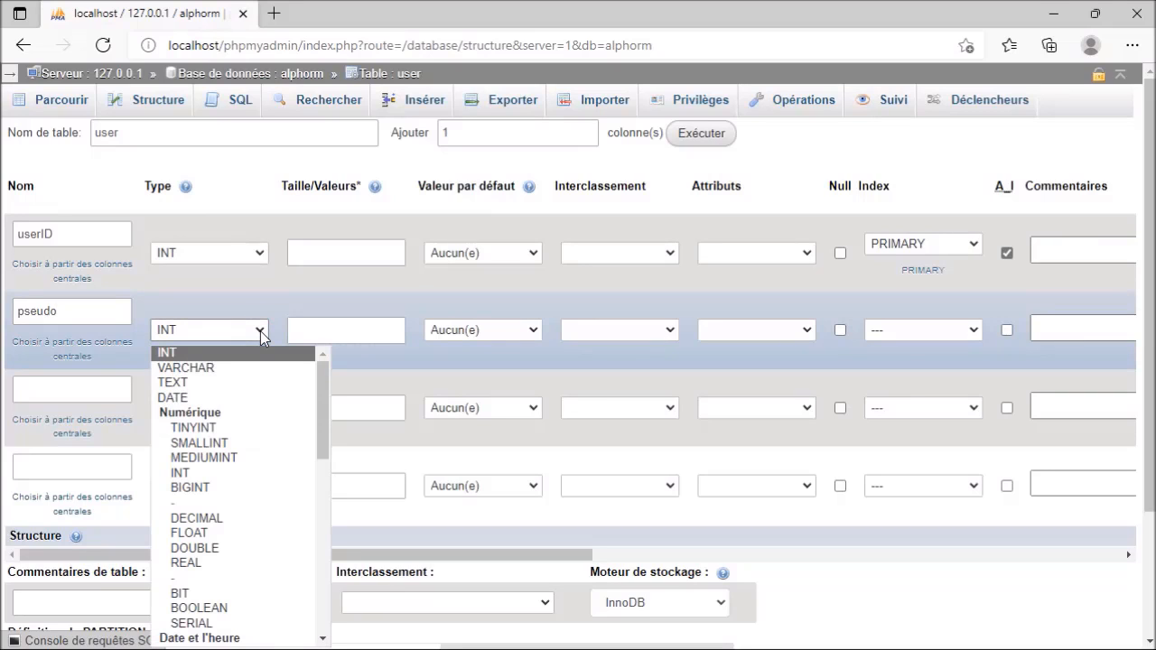
{"action": "left_click", "coordinate": [192, 368]}
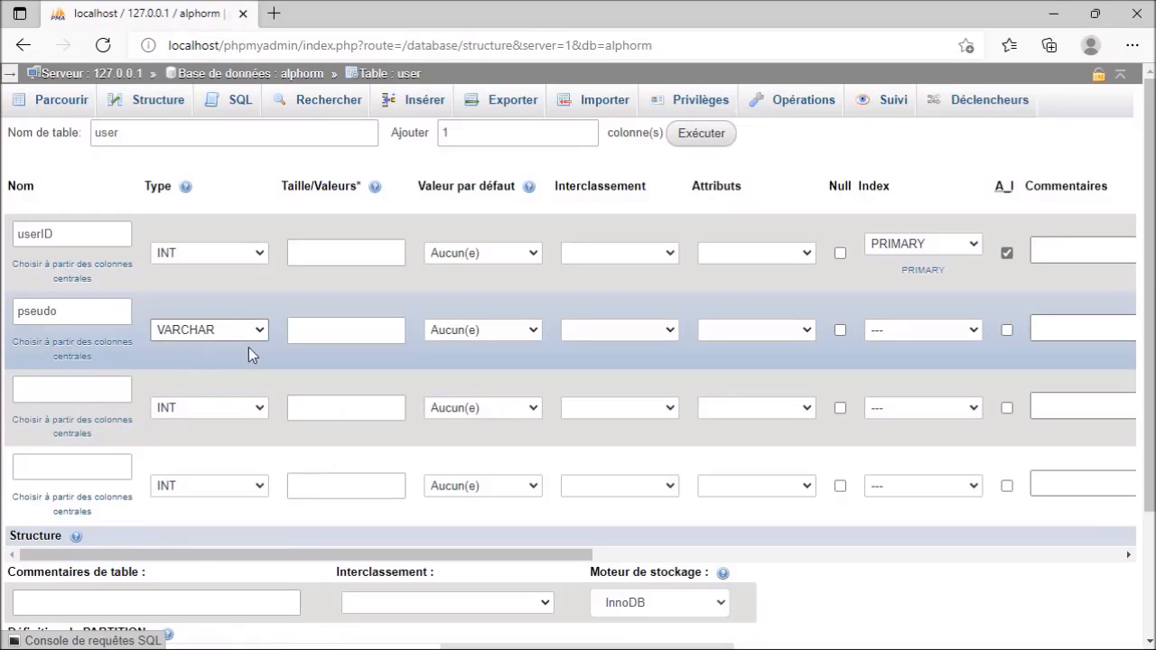
{"action": "left_click", "coordinate": [334, 336]}
{"action": "left_click", "coordinate": [334, 336]}
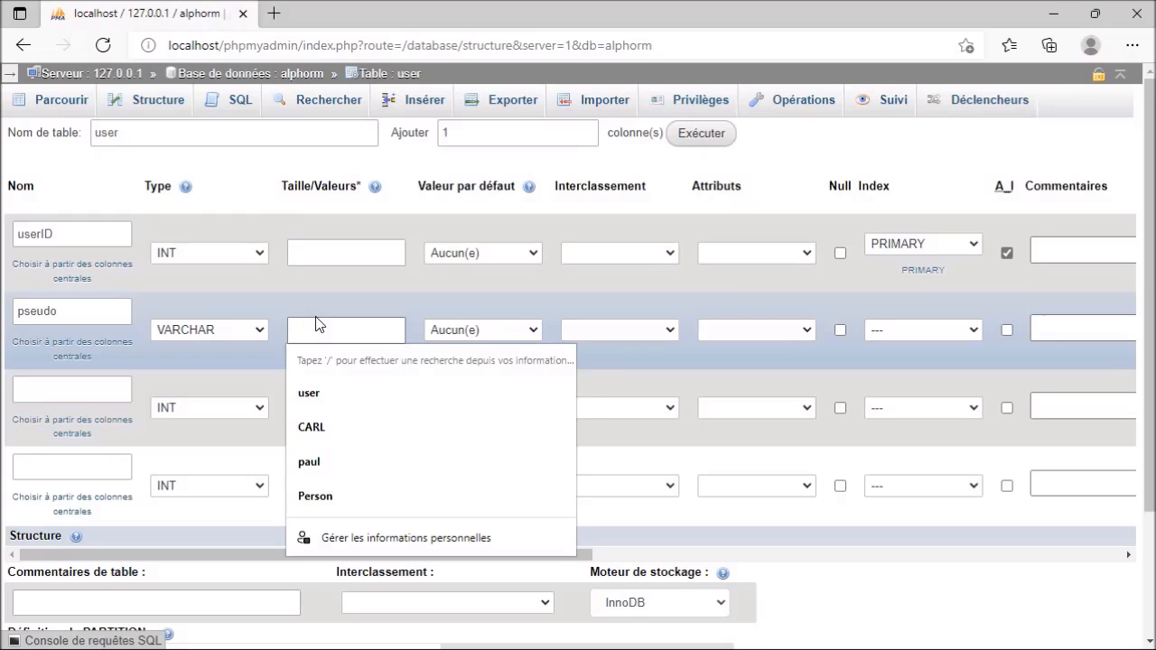
{"action": "type", "text": "5"}
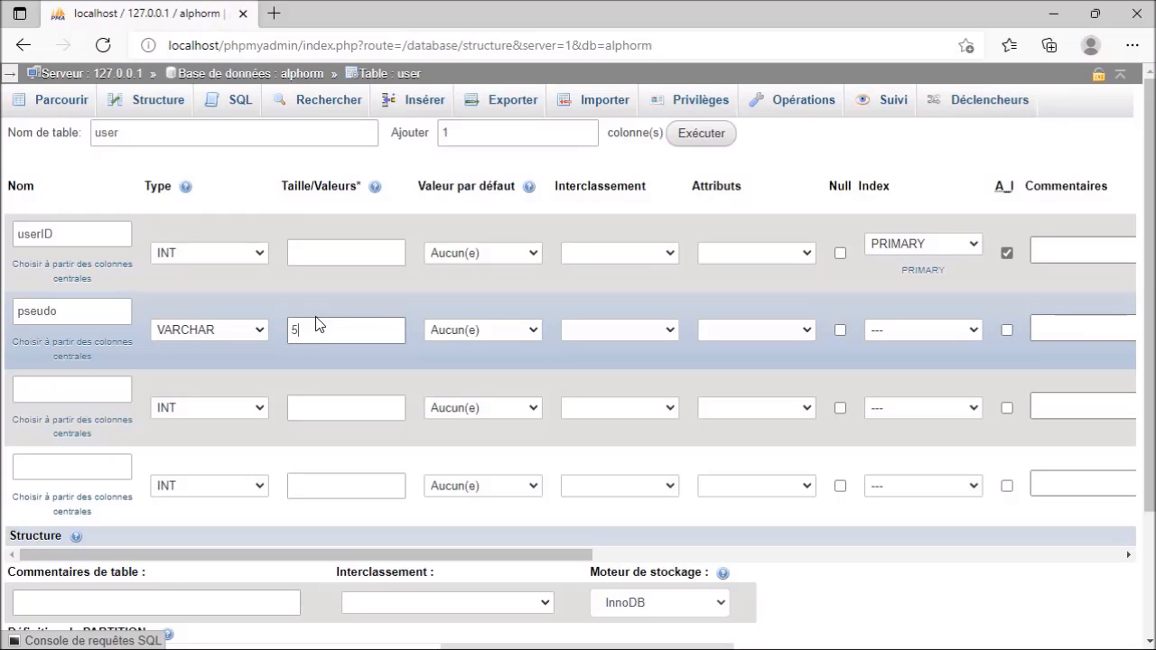
{"action": "type", "text": "0"}
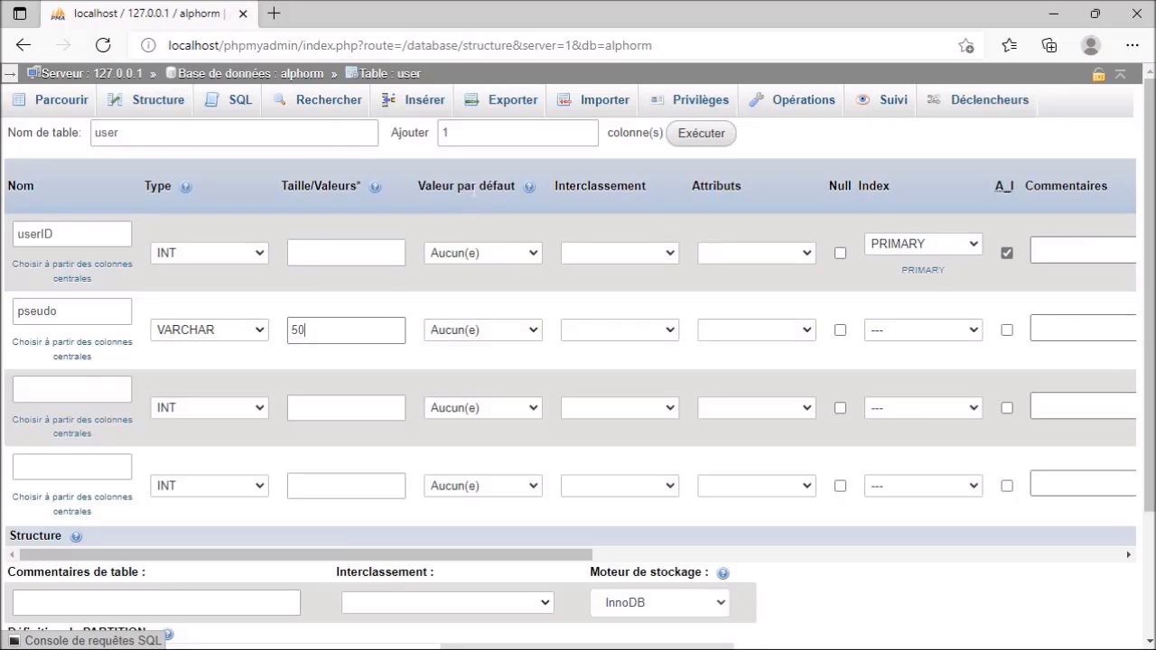
- Try toto as pseudo's custom default value, reset the default to Aucun(e), and check the collations offered
{"action": "left_click", "coordinate": [534, 331]}
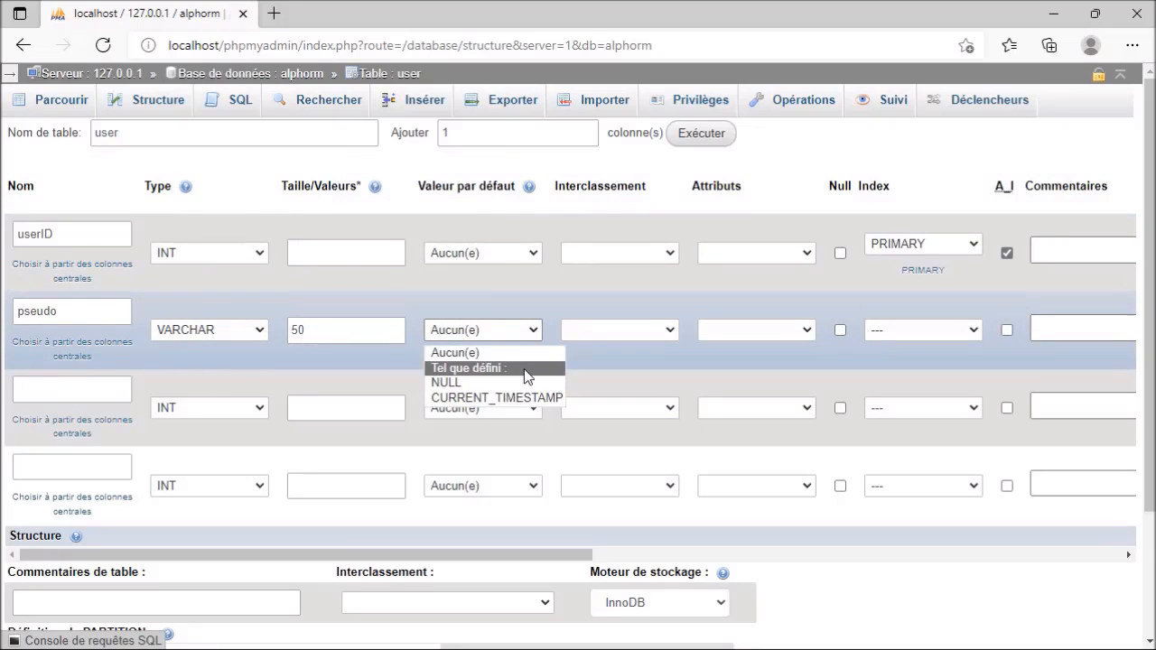
{"action": "left_click", "coordinate": [488, 368]}
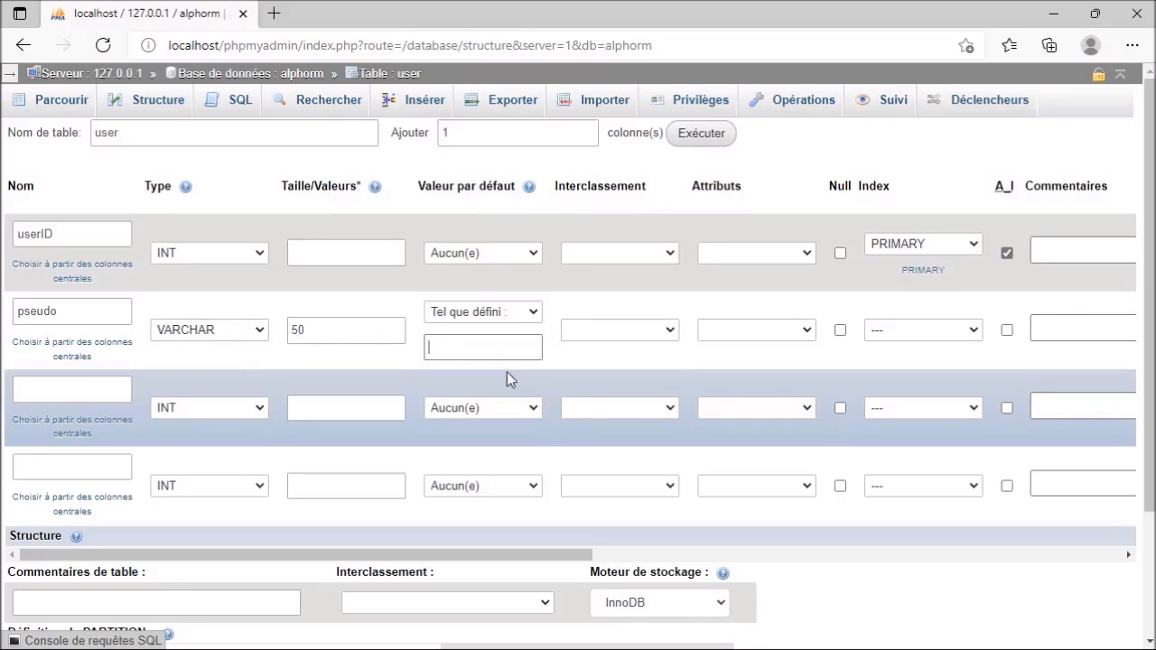
{"action": "type", "text": "toto"}
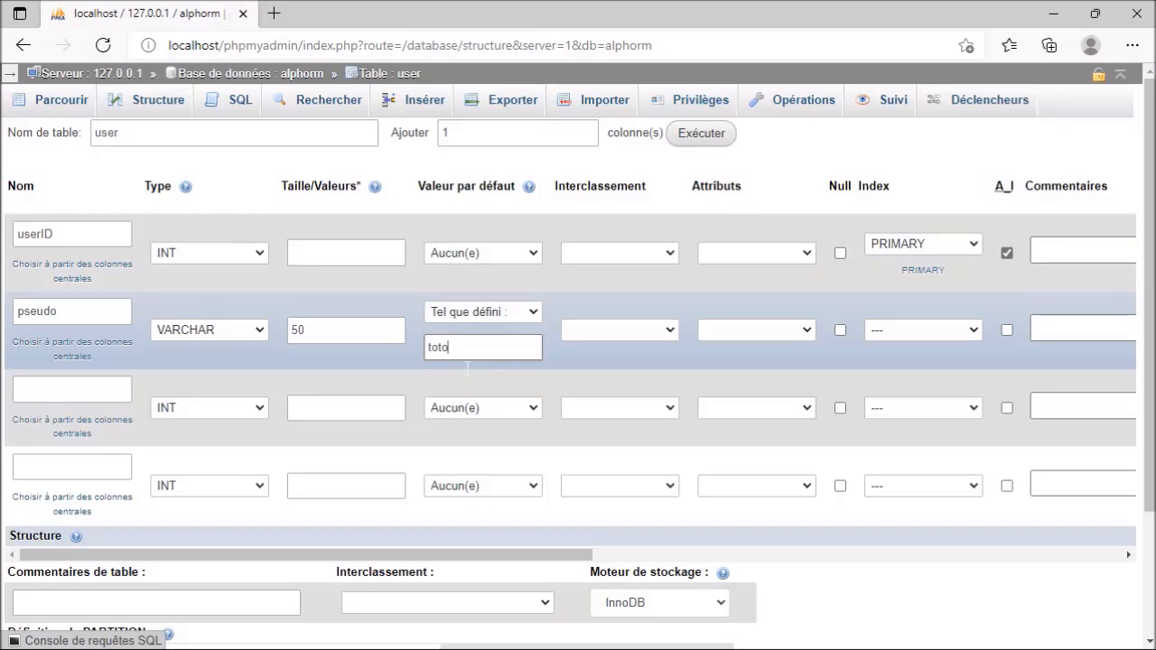
{"action": "left_click", "coordinate": [530, 312]}
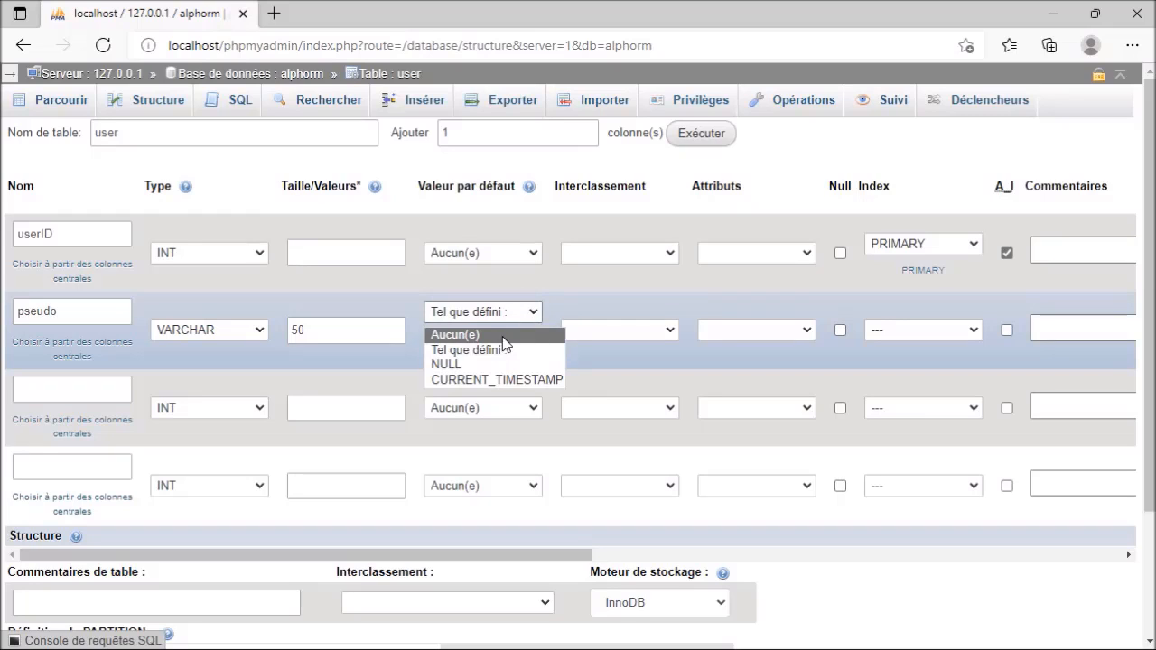
{"action": "left_click", "coordinate": [503, 336]}
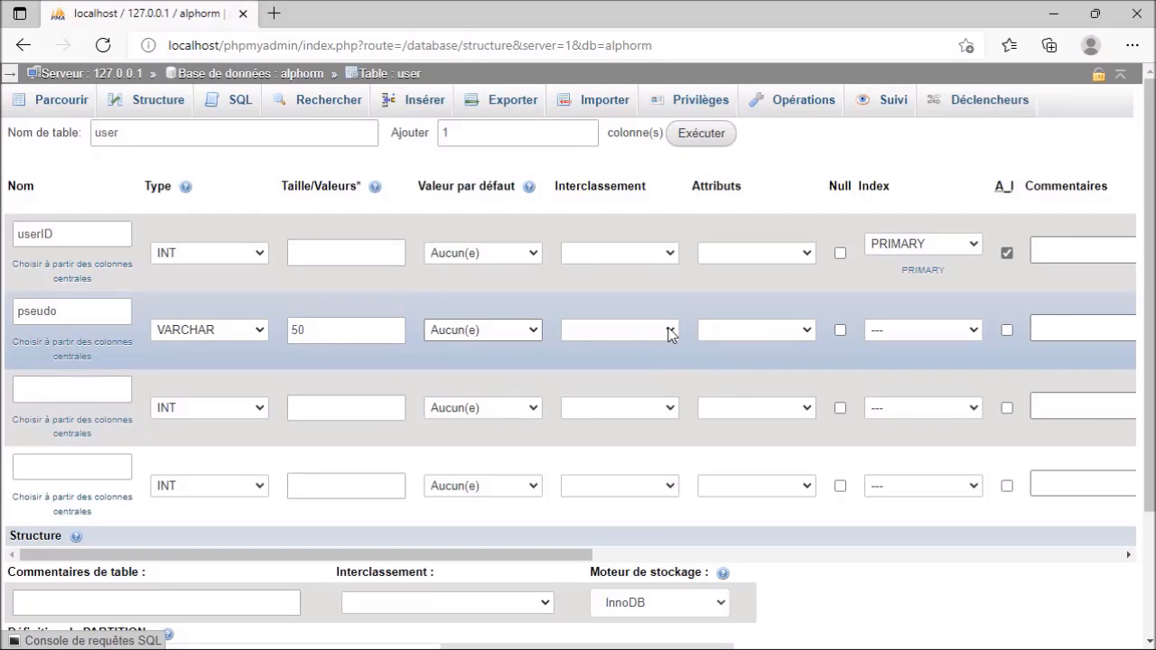
{"action": "left_click", "coordinate": [671, 332]}
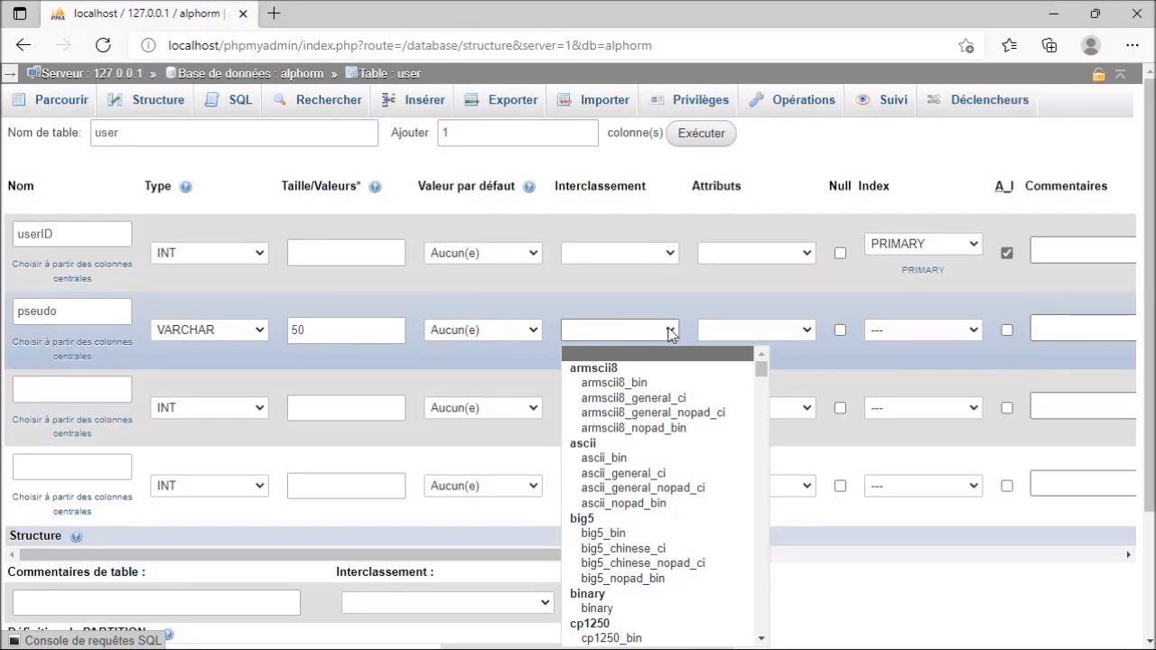
{"action": "left_click", "coordinate": [677, 300]}
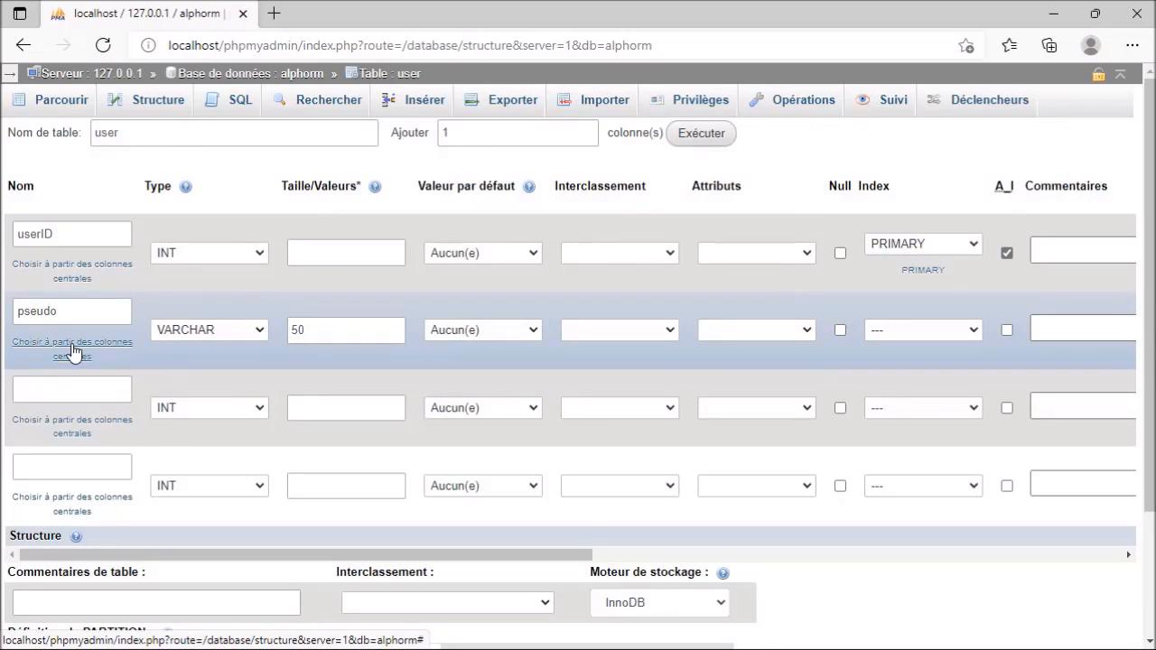
- Name the third column age and the fourth column dateInscription
{"action": "left_click", "coordinate": [72, 390]}
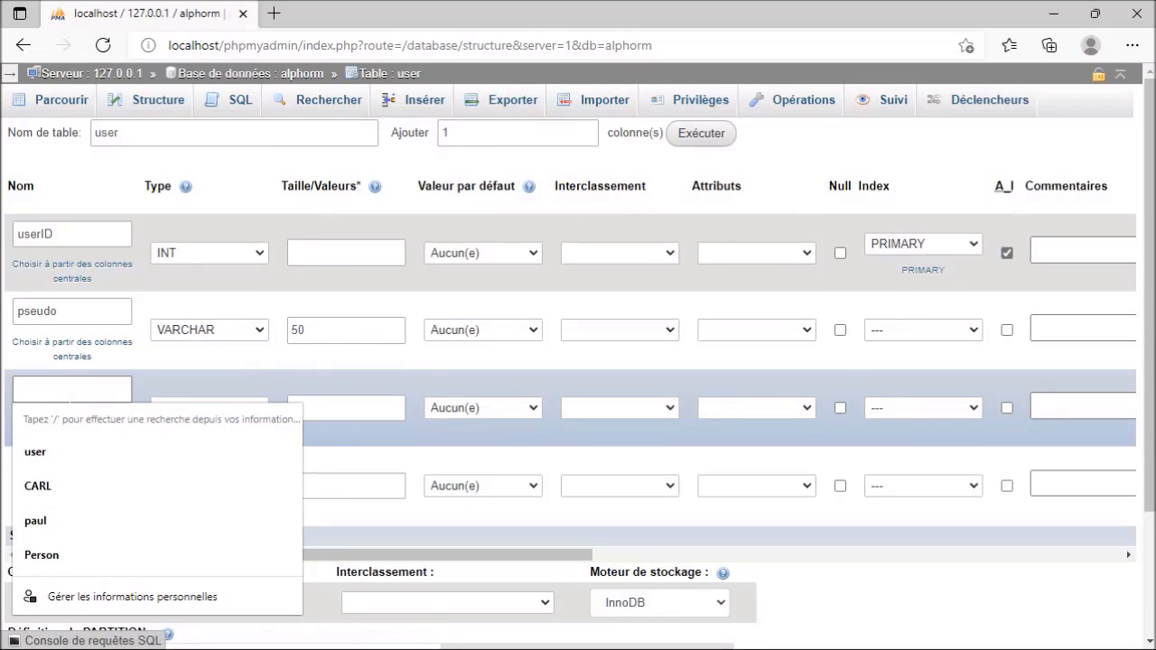
{"action": "type", "text": "age"}
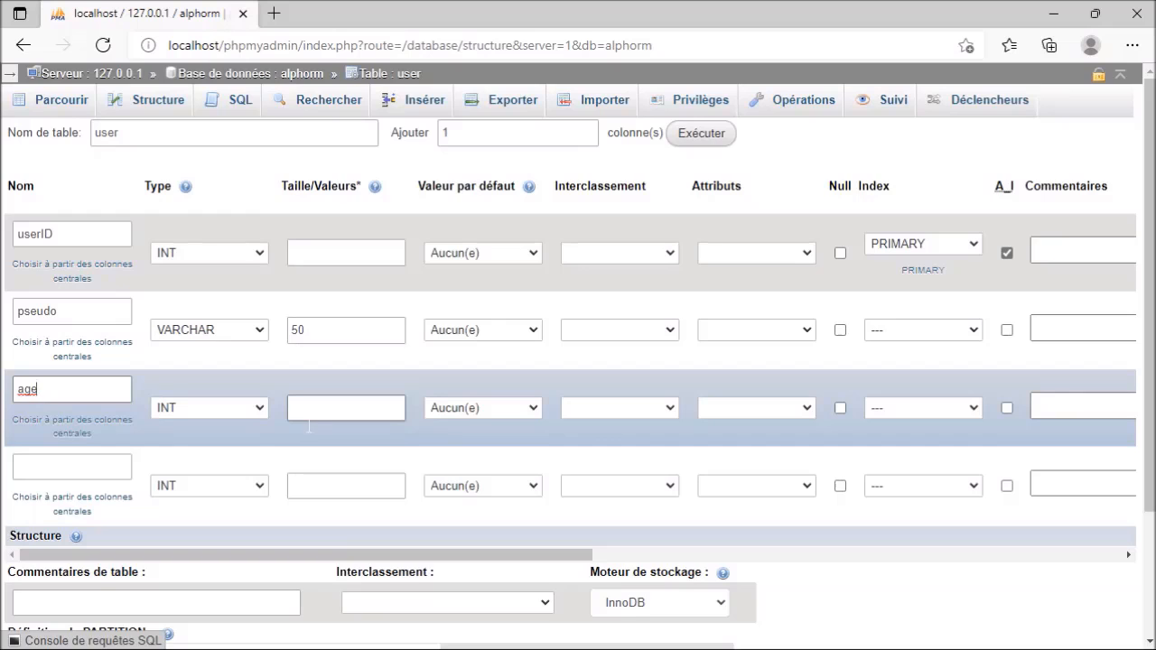
{"action": "left_click", "coordinate": [32, 468]}
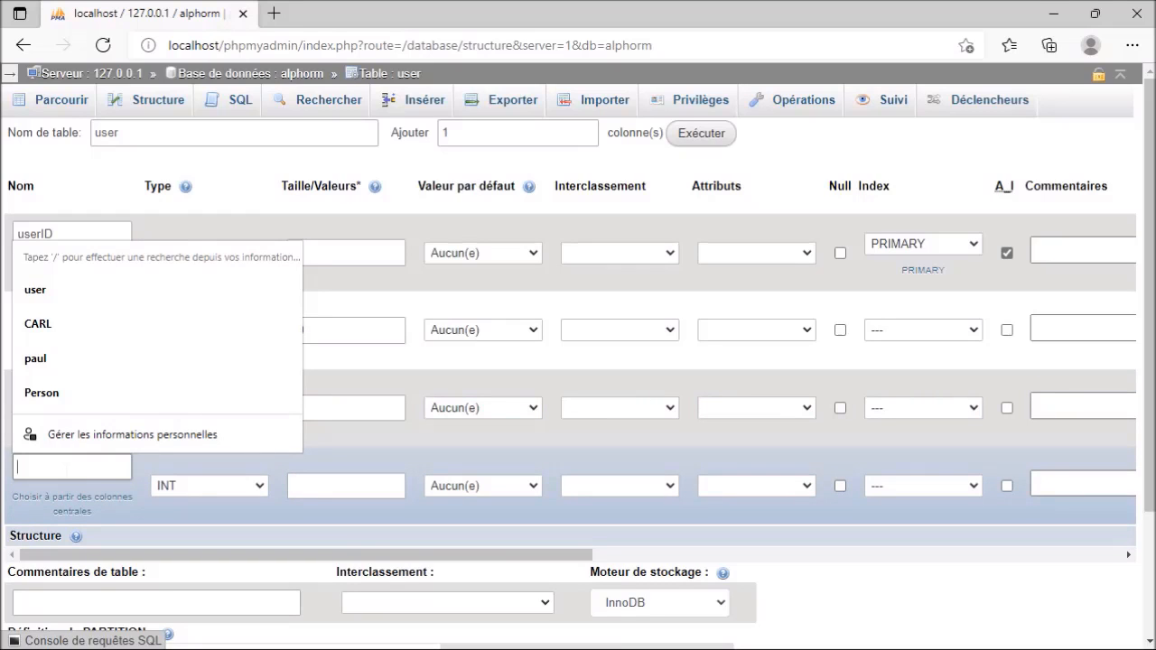
{"action": "type", "text": "date"}
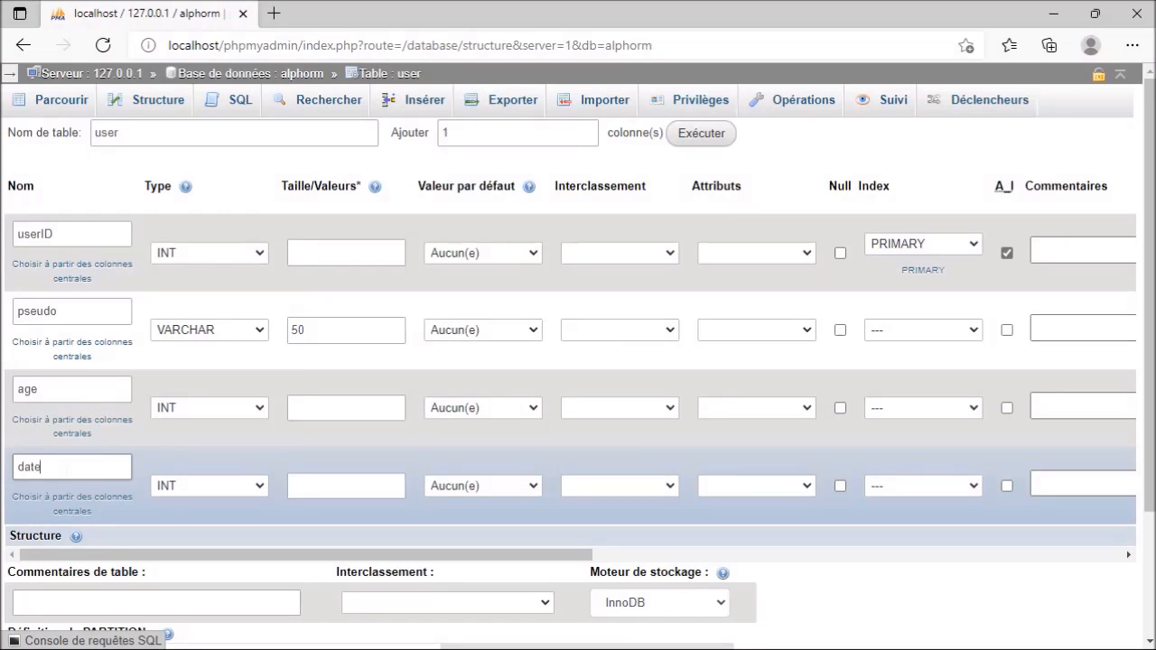
{"action": "type", "text": "Inscription"}
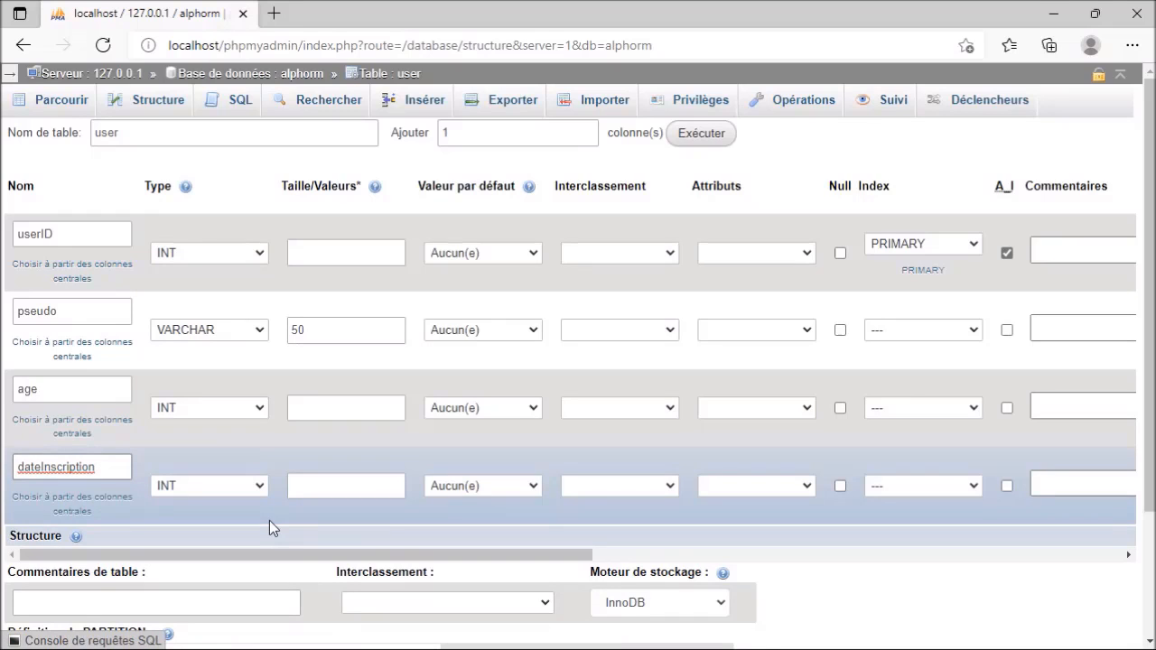
- Set the dateInscription column's type to DATE
{"action": "left_click", "coordinate": [259, 486]}
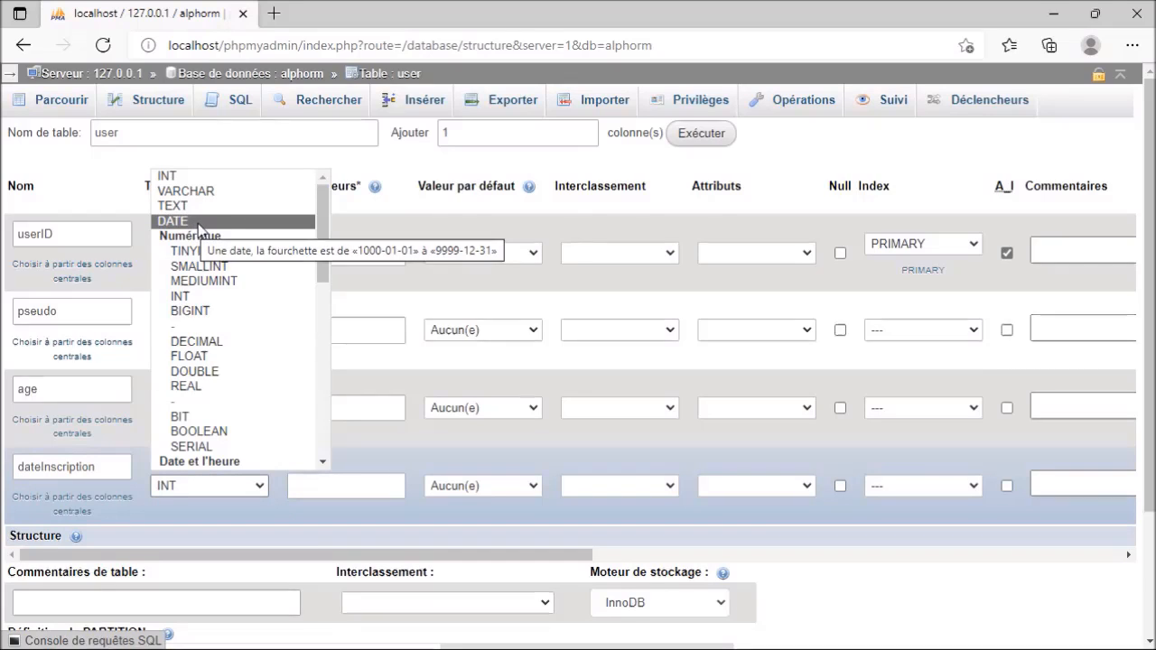
{"action": "scroll", "coordinate": [248, 348], "scroll_direction": "down", "scroll_amount": 3}
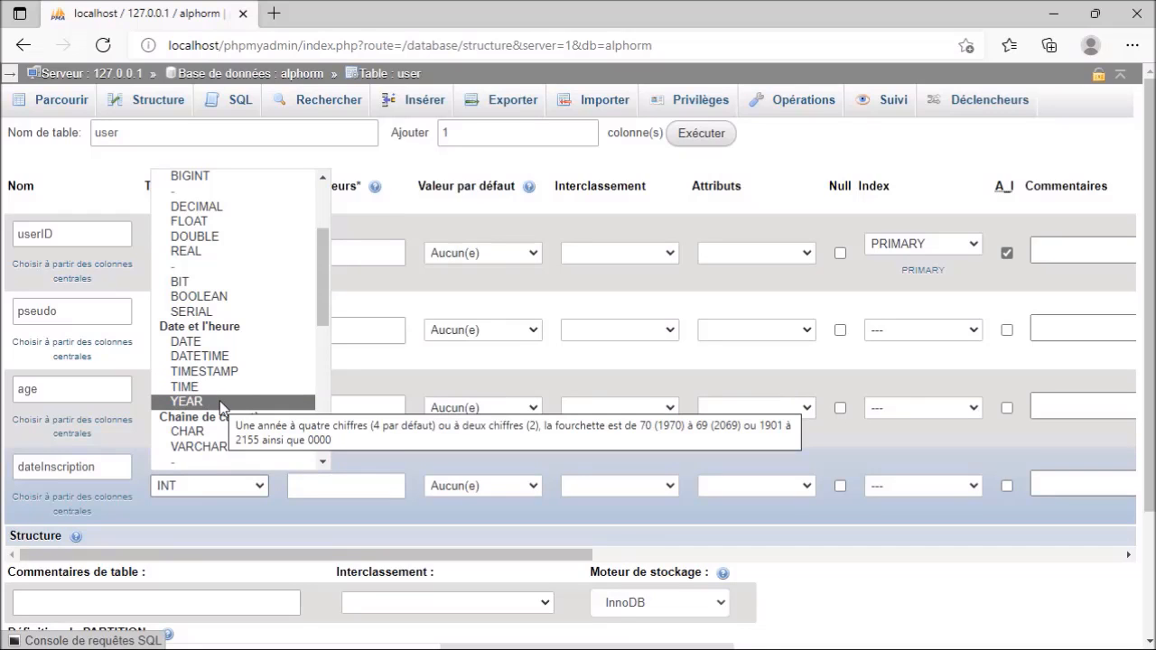
{"action": "scroll", "coordinate": [219, 401], "scroll_direction": "up", "scroll_amount": 3}
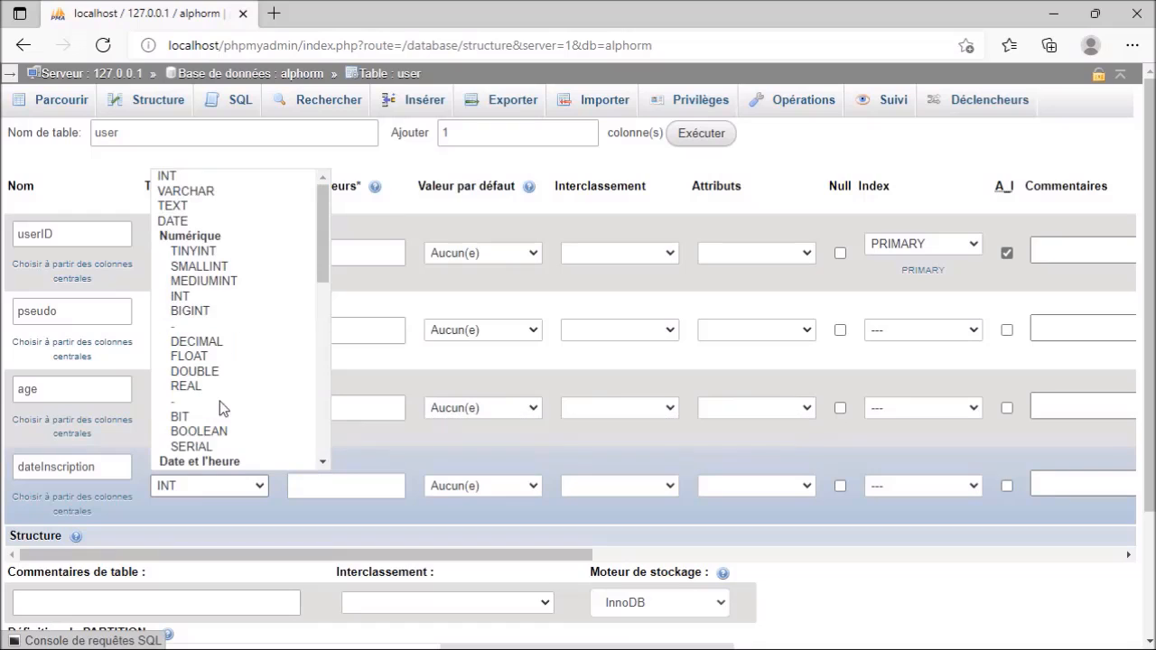
{"action": "left_click", "coordinate": [205, 222]}
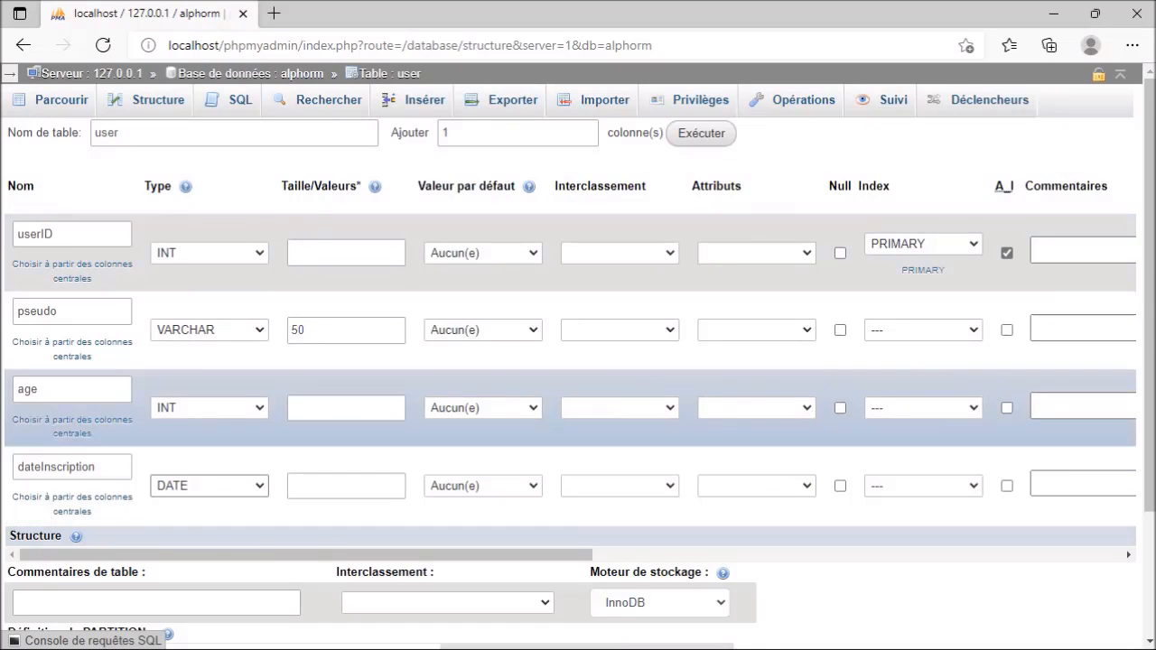
{"action": "left_click", "coordinate": [352, 490]}
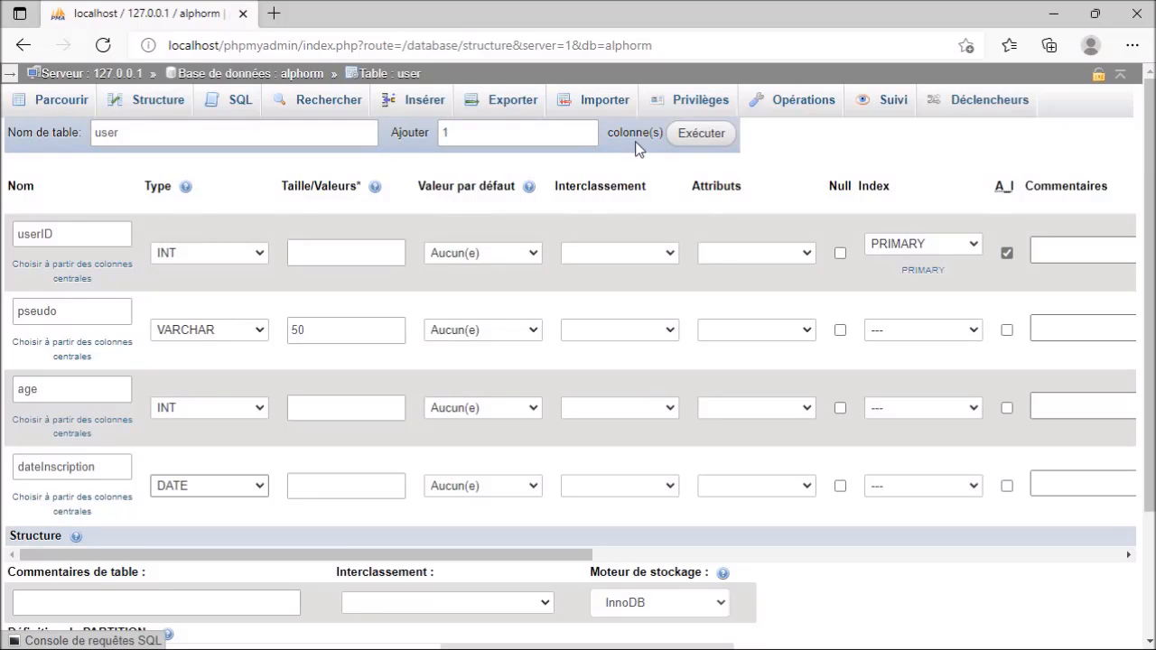
- Add 1 more column to the user table's definition
{"action": "left_click", "coordinate": [718, 137]}
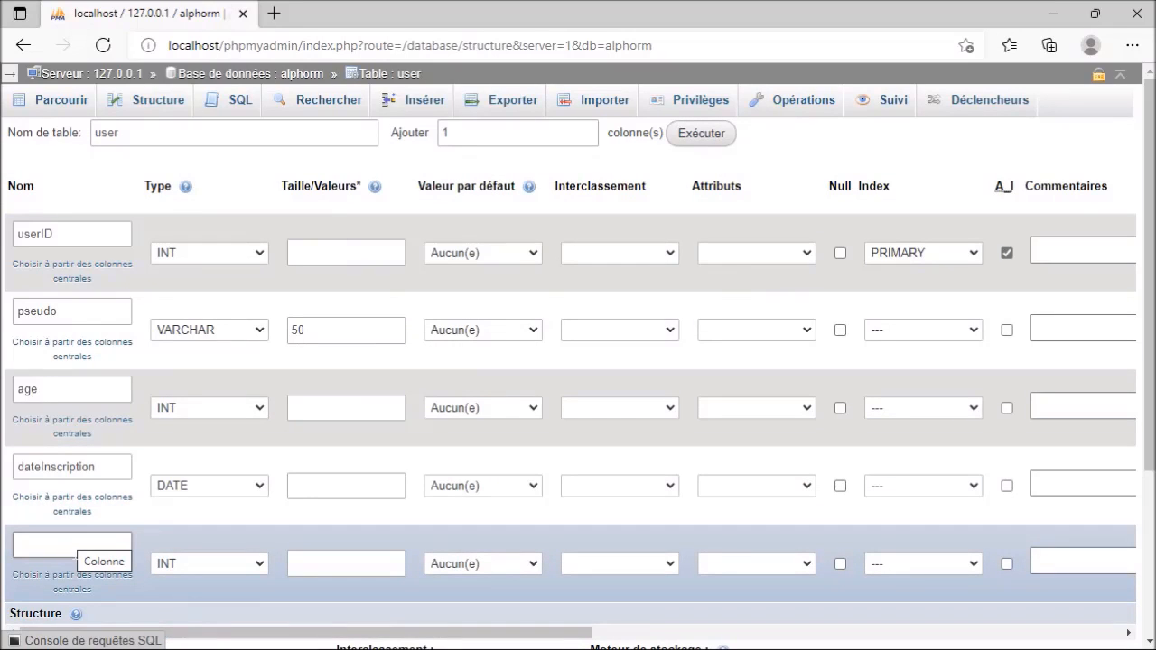
- Name the fifth column of the user table localisationID
{"action": "left_click", "coordinate": [72, 546]}
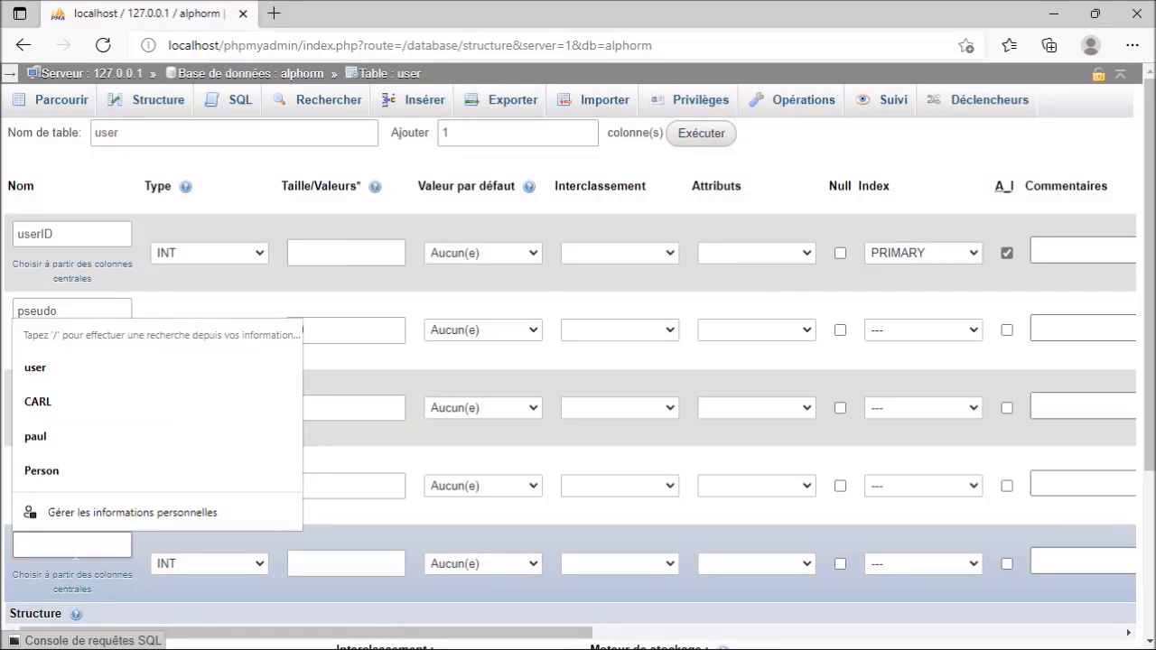
{"action": "type", "text": "local"}
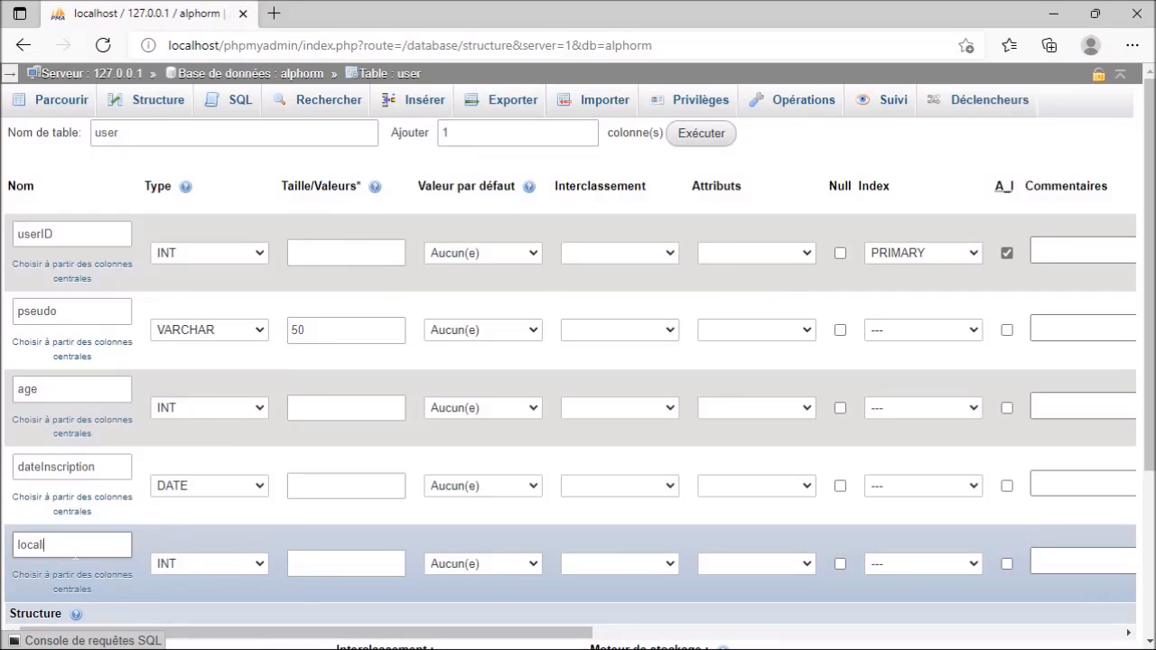
{"action": "type", "text": "isationID"}
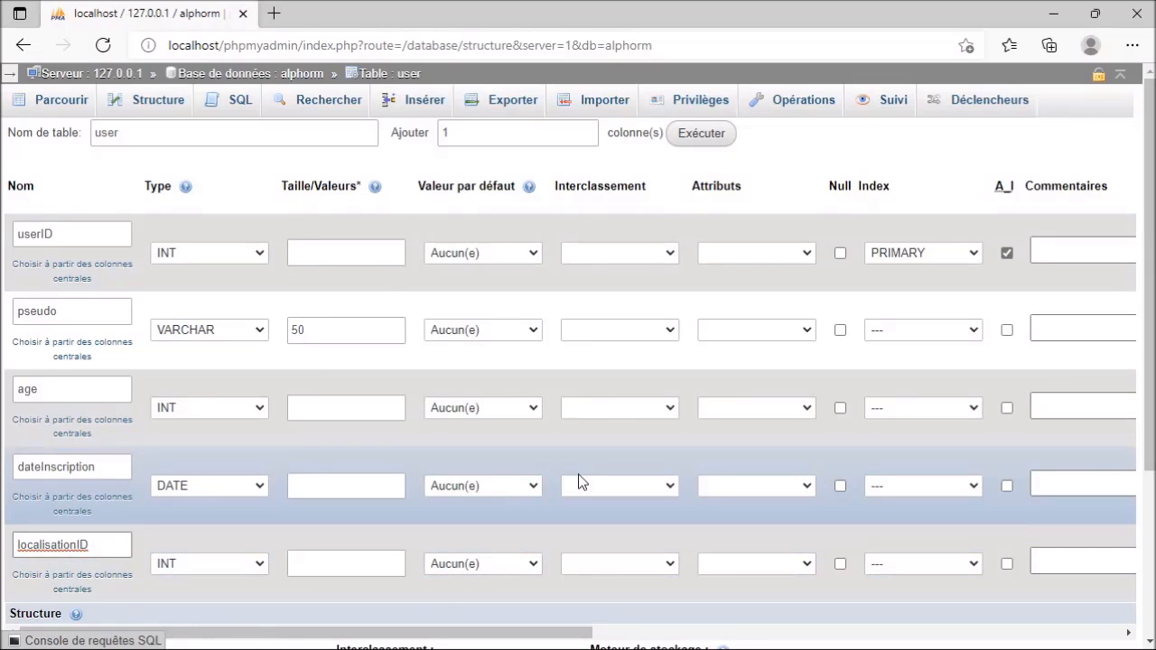
- Check the table collations and remaining column options offered, and save the user table
{"action": "scroll", "coordinate": [583, 484], "scroll_direction": "down", "scroll_amount": 2}
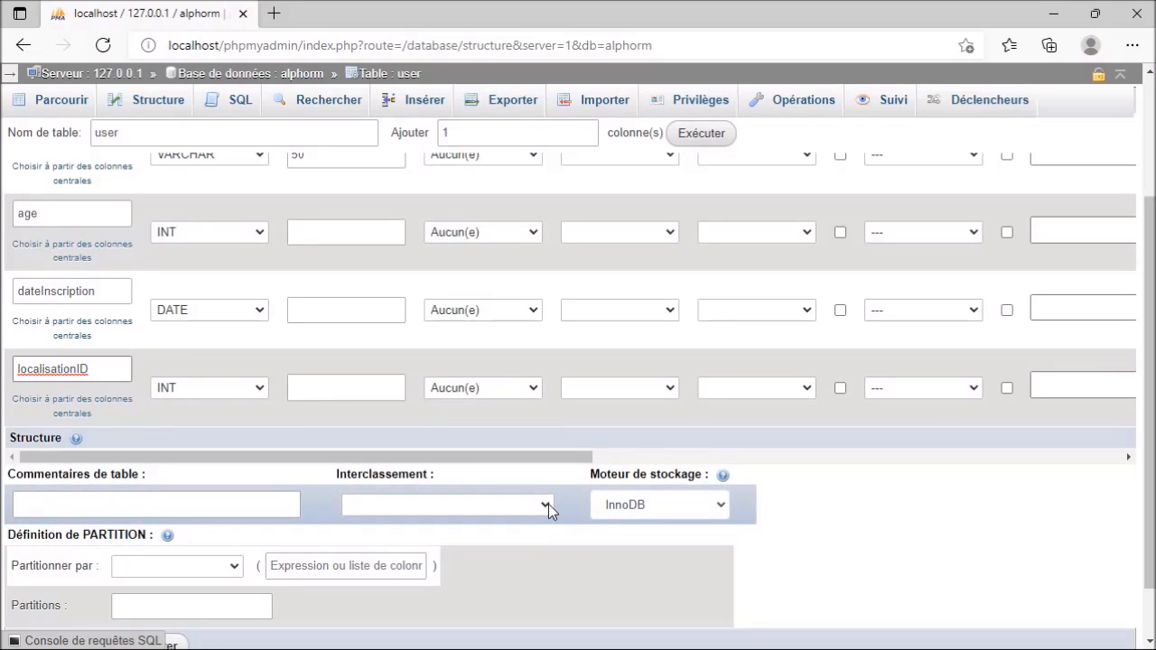
{"action": "left_click", "coordinate": [549, 505]}
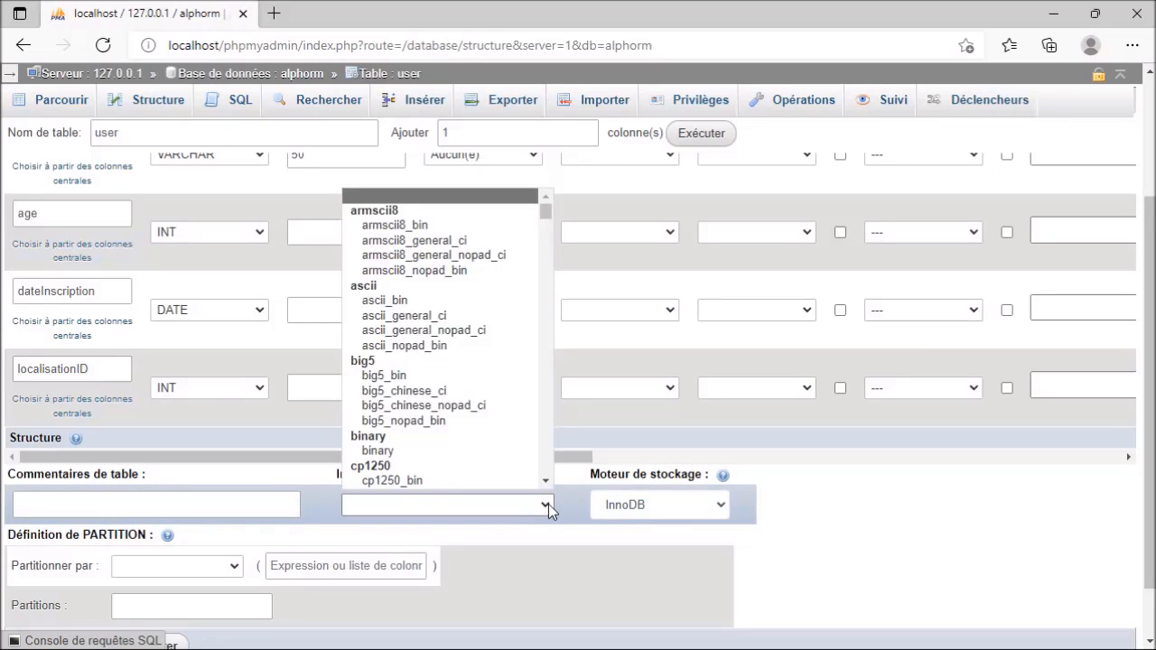
{"action": "left_click", "coordinate": [549, 505]}
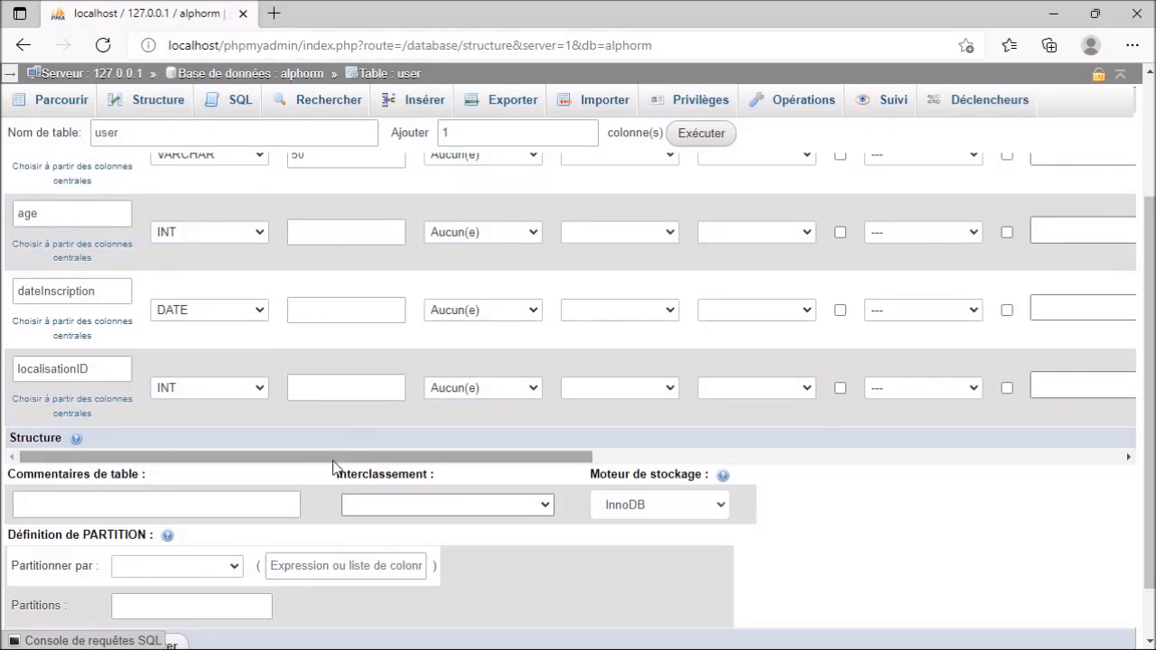
{"action": "left_click_drag", "start_coordinate": [331, 458], "coordinate": [960, 434]}
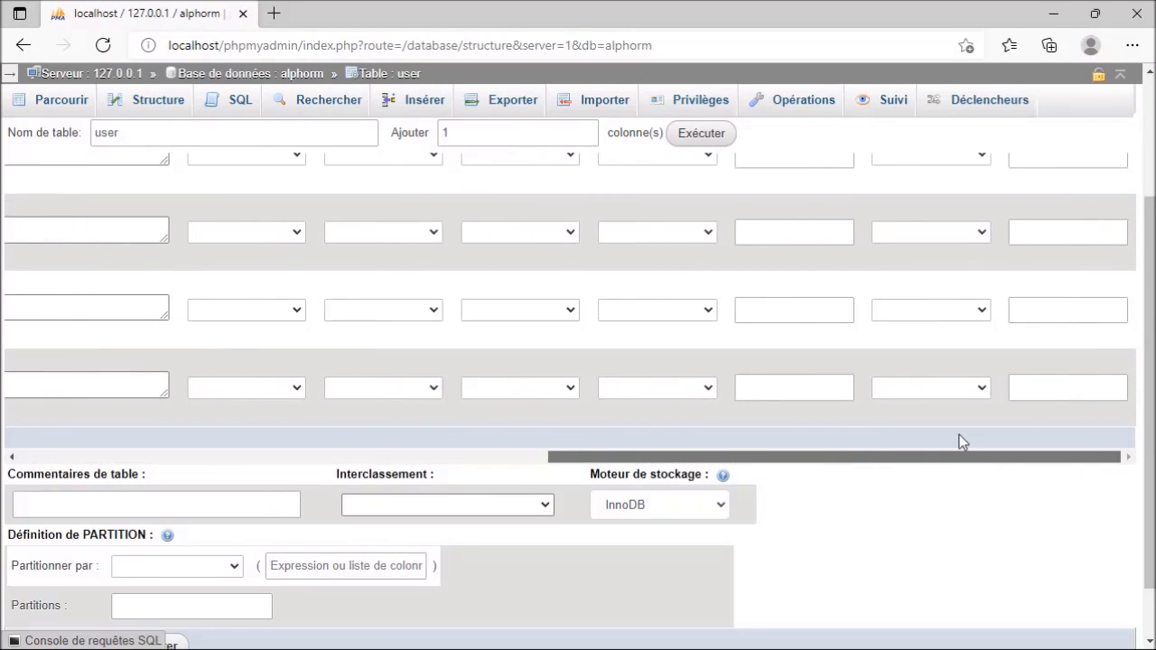
{"action": "scroll", "coordinate": [980, 458], "scroll_direction": "down", "scroll_amount": 1}
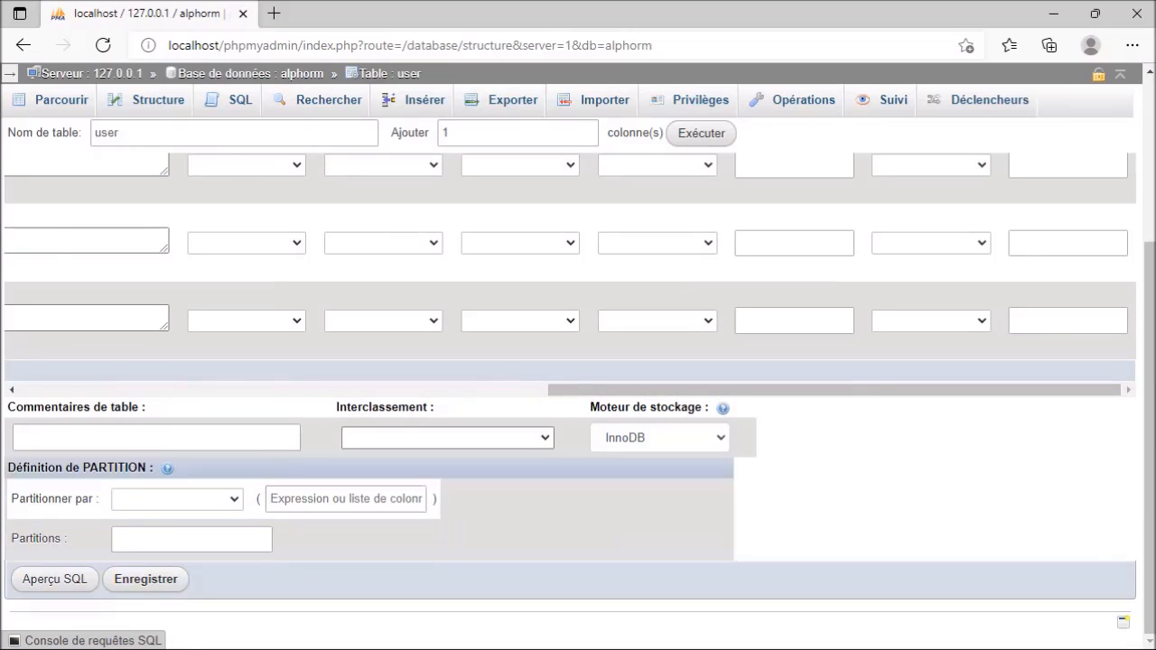
{"action": "left_click", "coordinate": [152, 580]}
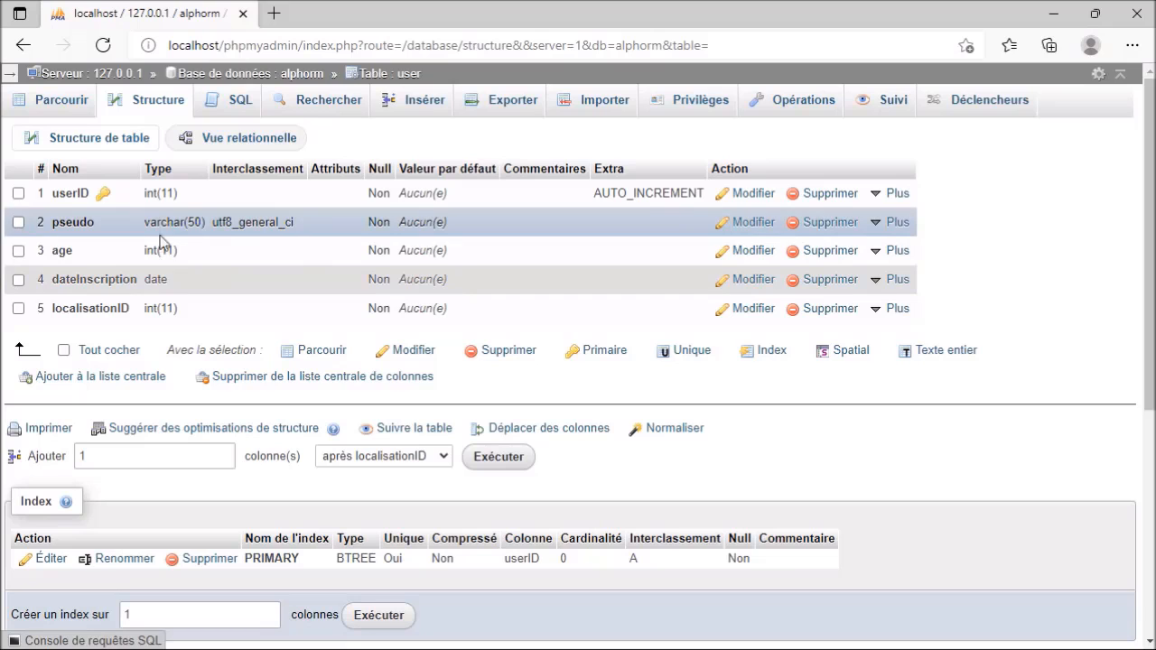
- Review the pseudo column's definition in the user table and save it without changes
{"action": "left_click", "coordinate": [762, 230]}
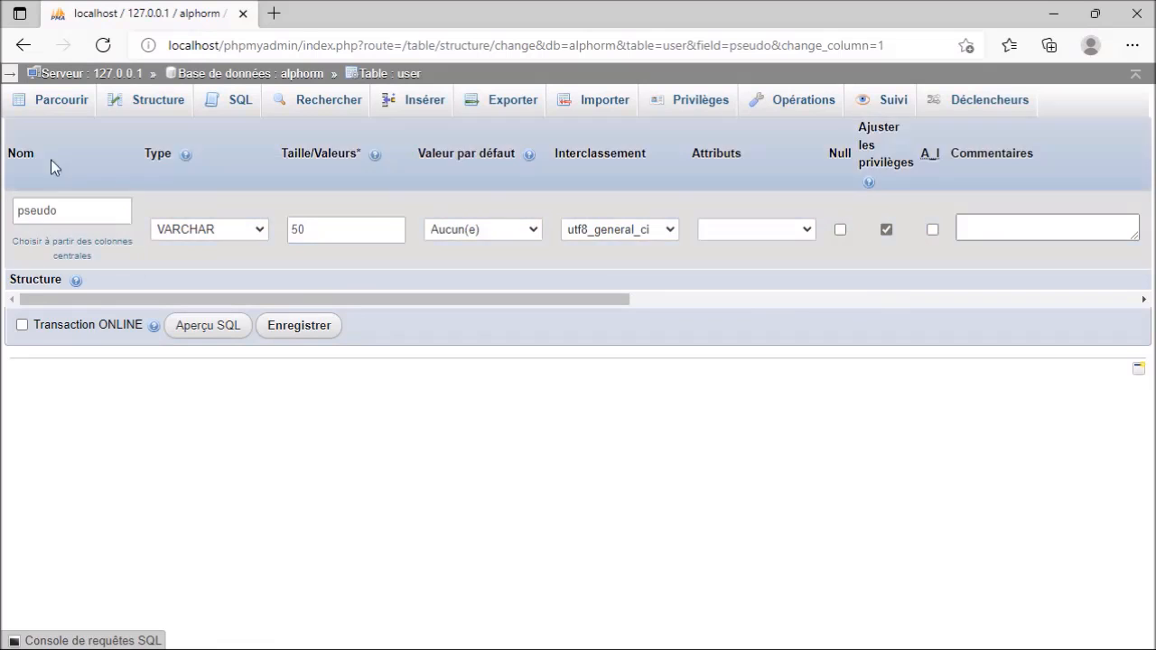
{"action": "left_click", "coordinate": [324, 336]}
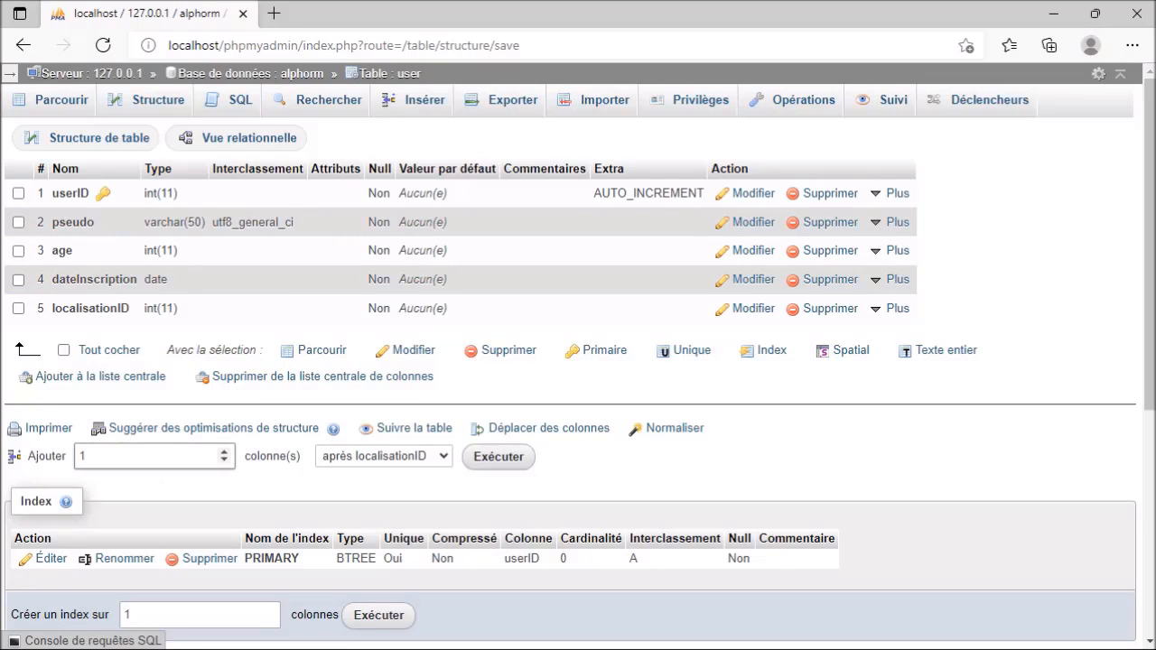
- Start adding 1 column after localisationID in the user table
{"action": "double_click", "coordinate": [90, 456]}
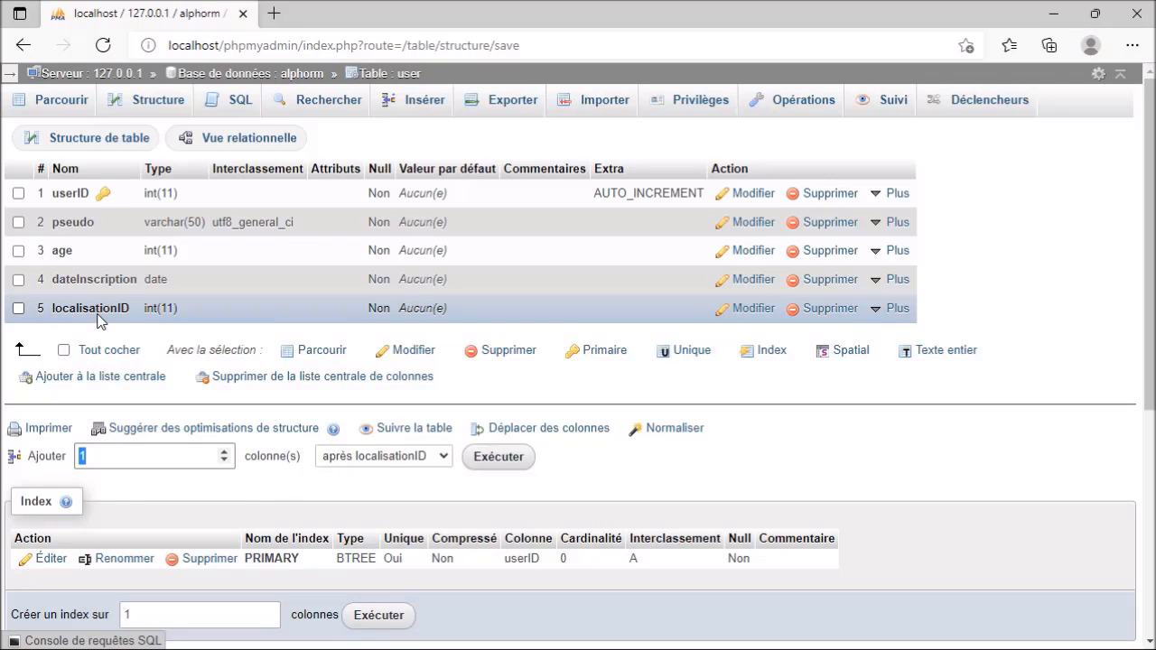
{"action": "left_click", "coordinate": [445, 457]}
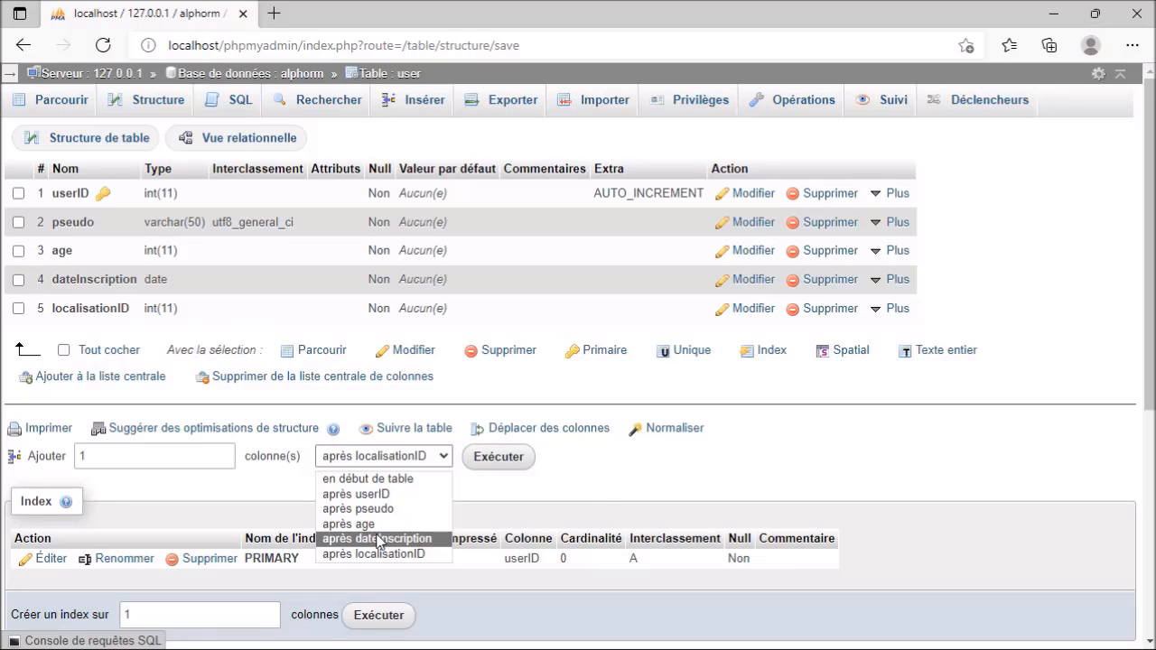
{"action": "left_click", "coordinate": [611, 464]}
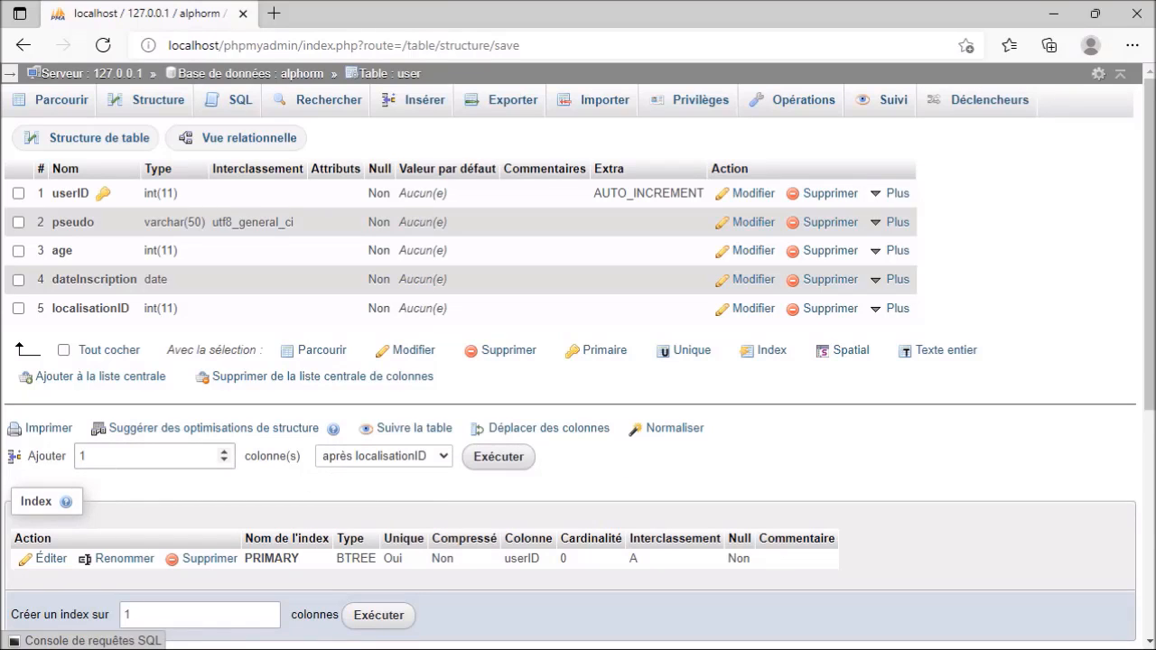
{"action": "left_click", "coordinate": [149, 457]}
{"action": "left_click", "coordinate": [517, 460]}
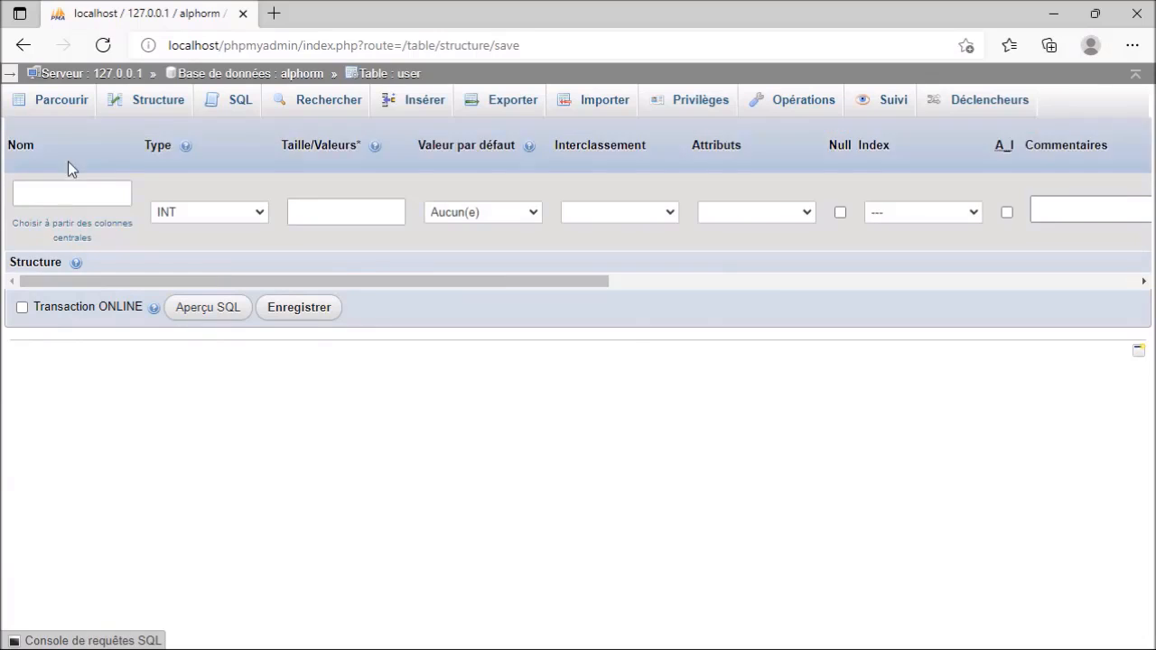
- Name the new column toto and set its type to VARCHAR with a length of 10
{"action": "left_click", "coordinate": [41, 199]}
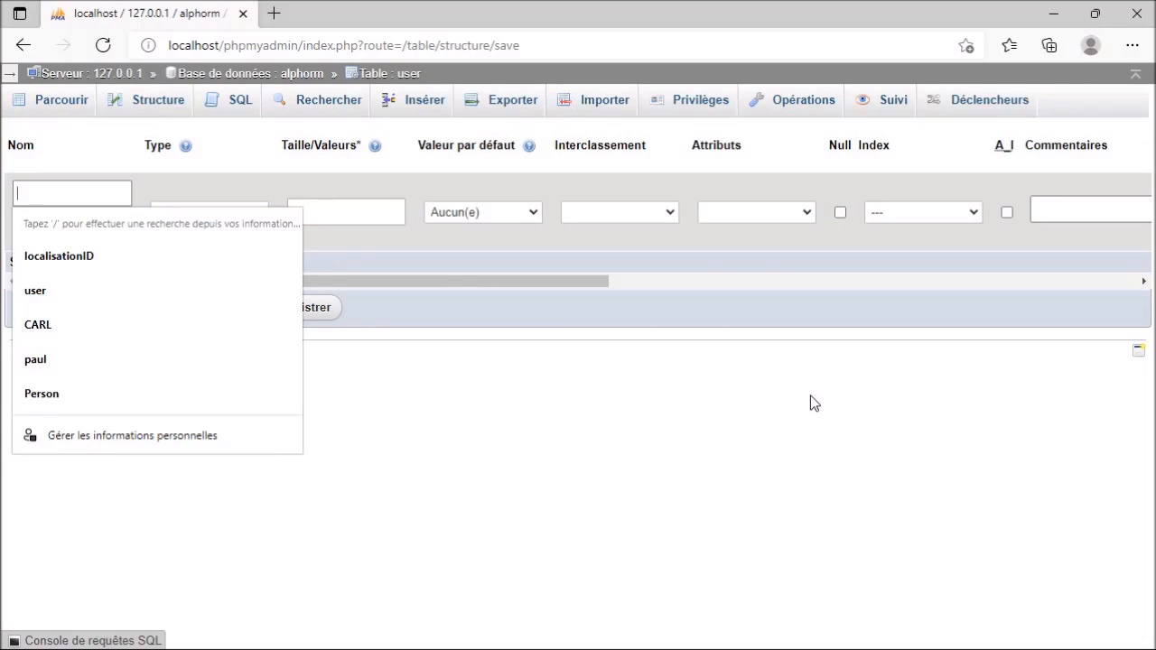
{"action": "type", "text": "toto"}
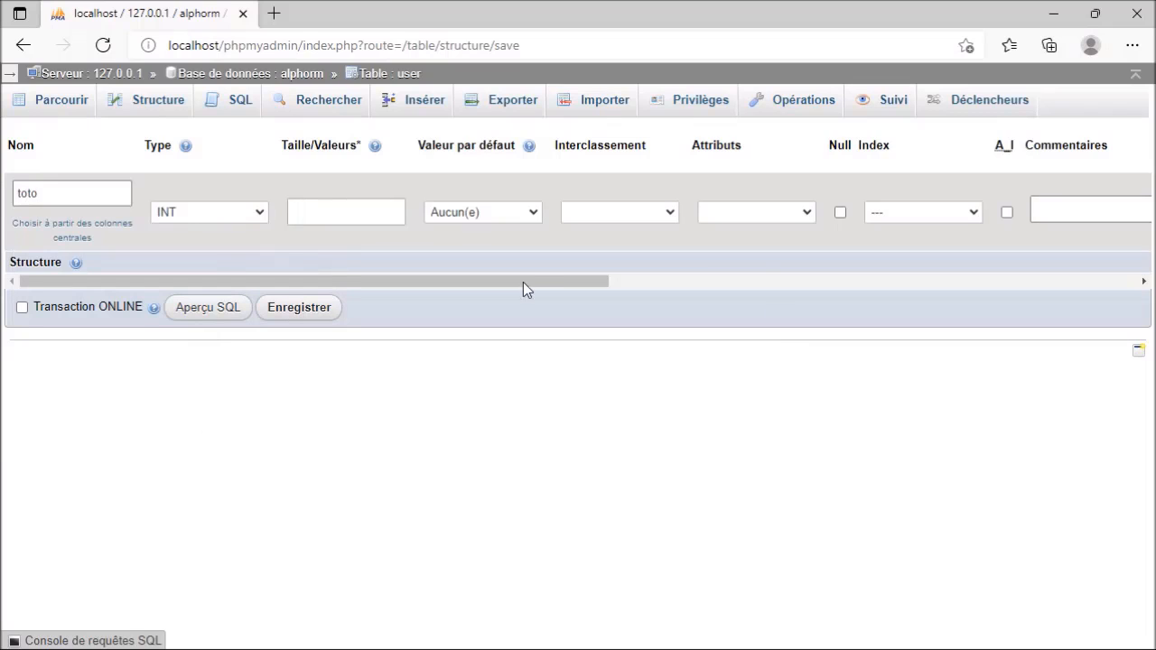
{"action": "left_click", "coordinate": [232, 214]}
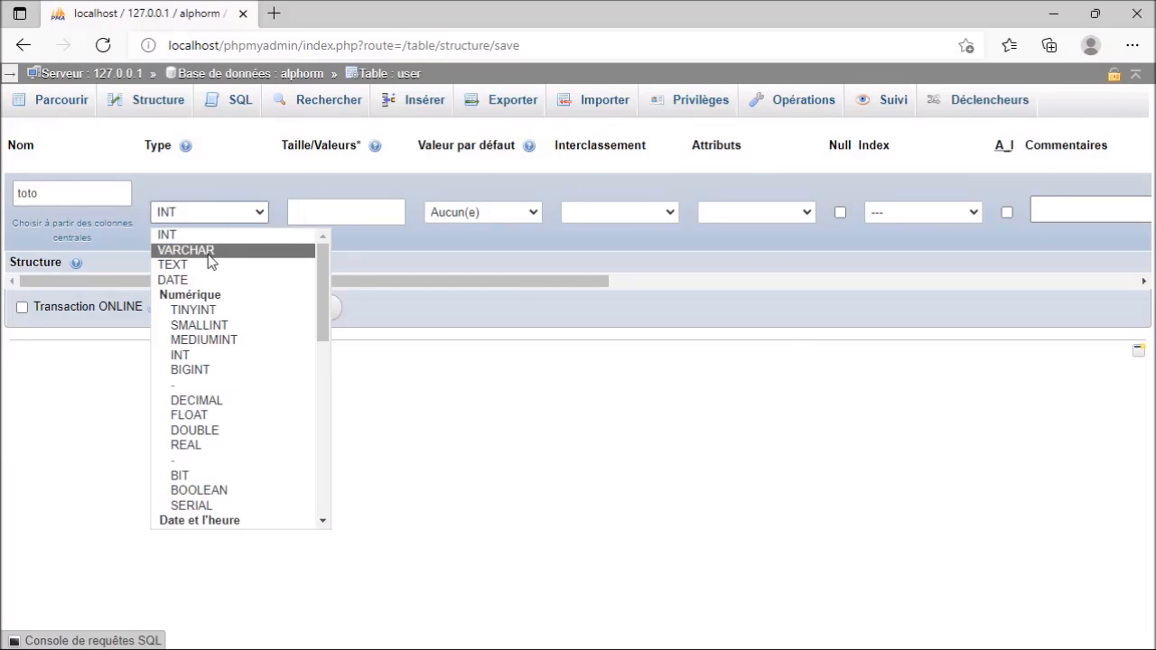
{"action": "left_click", "coordinate": [208, 250]}
{"action": "left_click", "coordinate": [347, 220]}
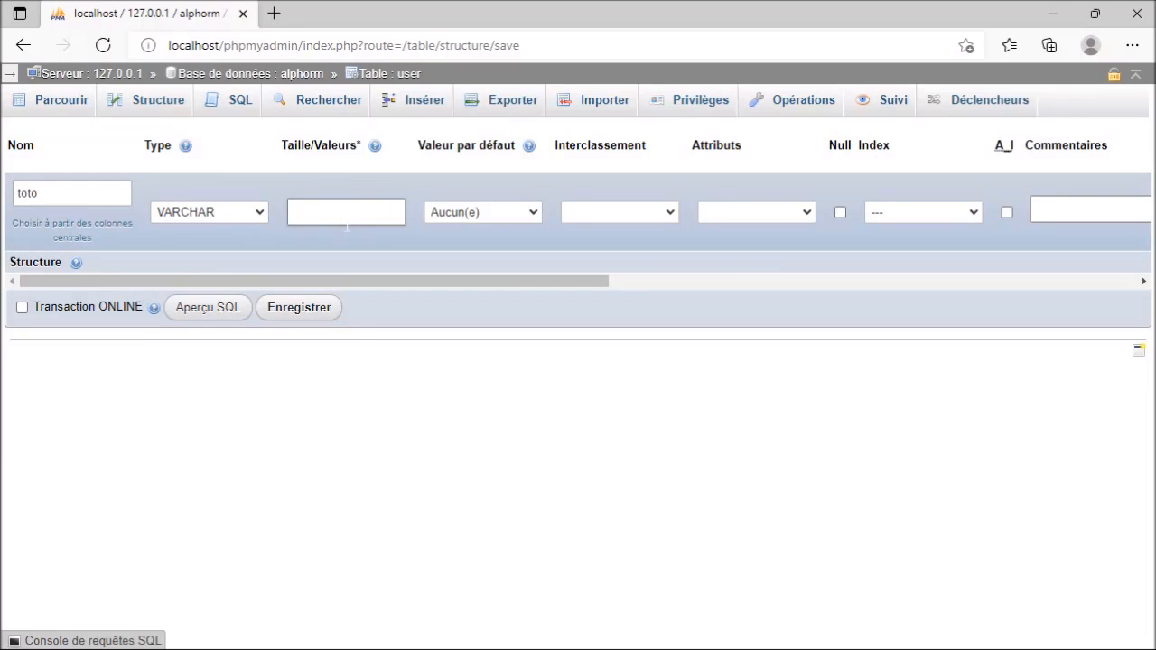
{"action": "type", "text": "10"}
- Give the toto column the custom default value toto and save the column
{"action": "left_click", "coordinate": [533, 210]}
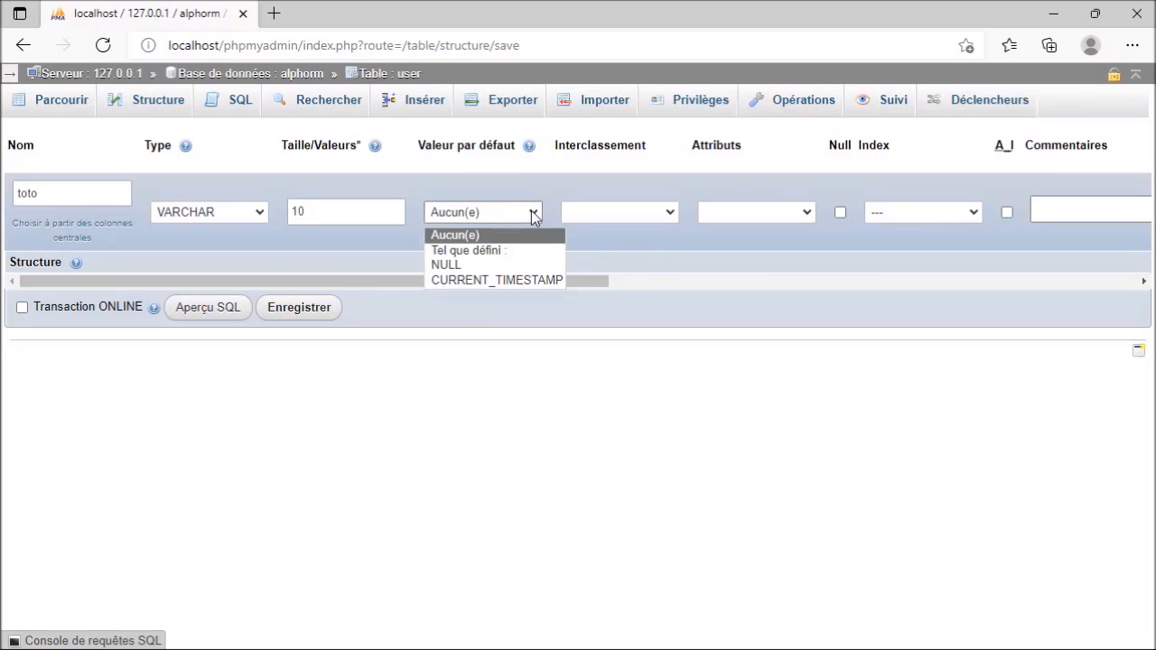
{"action": "left_click", "coordinate": [492, 250]}
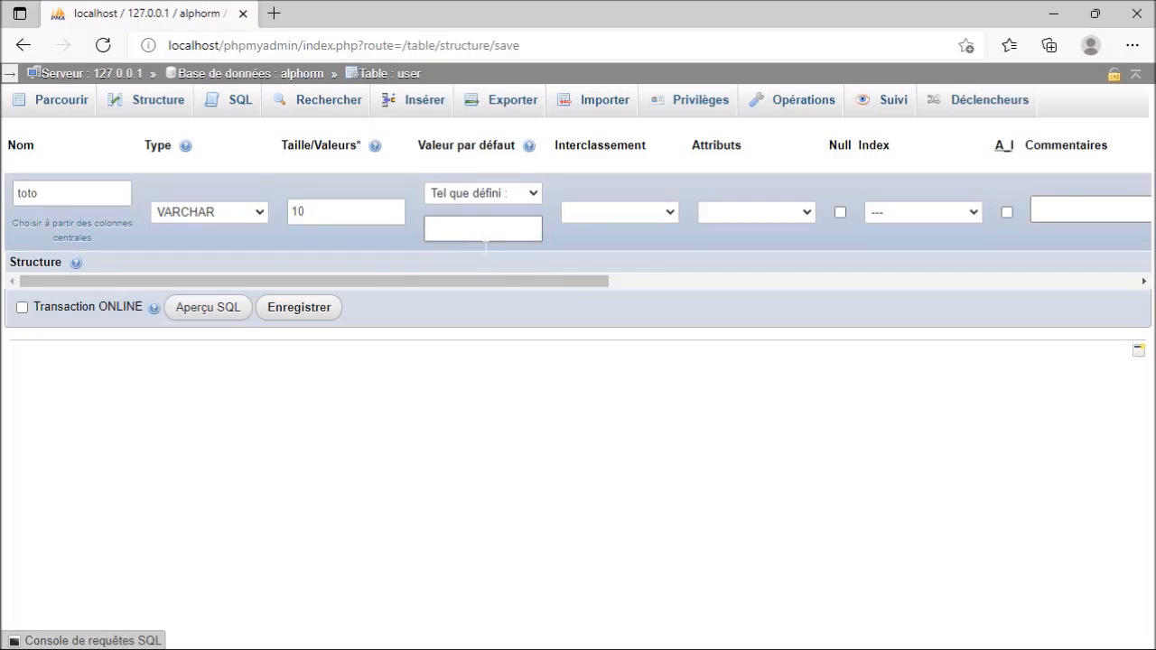
{"action": "type", "text": "toto"}
{"action": "left_click", "coordinate": [299, 309]}
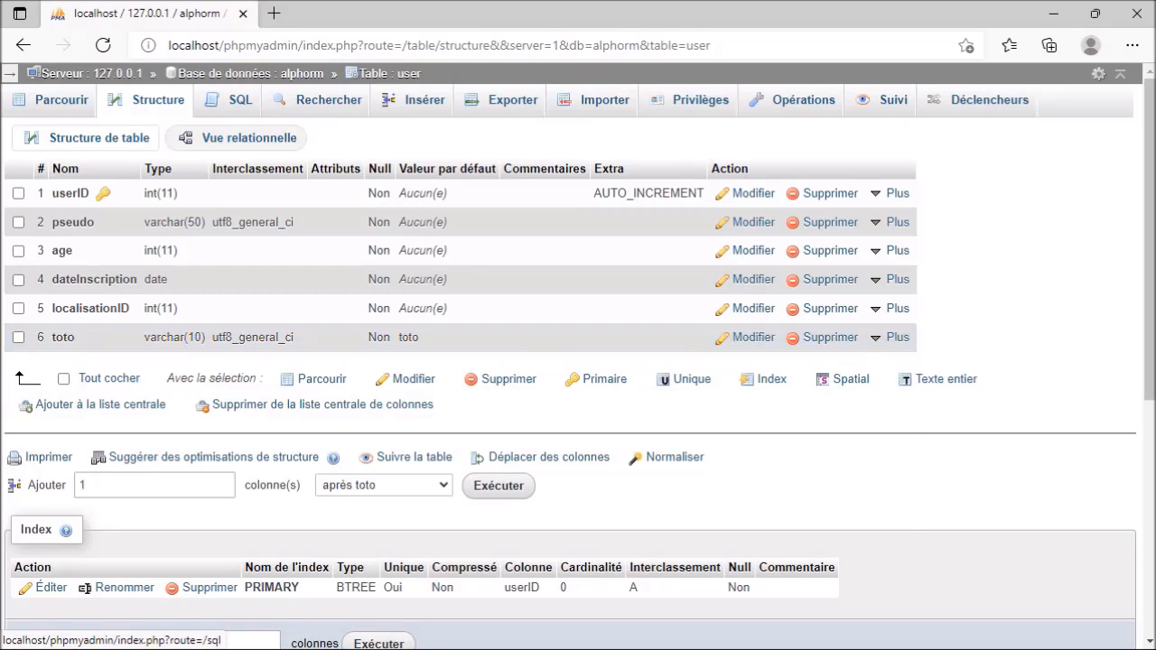
- Drop the toto column from the user table
{"action": "left_click", "coordinate": [18, 340]}
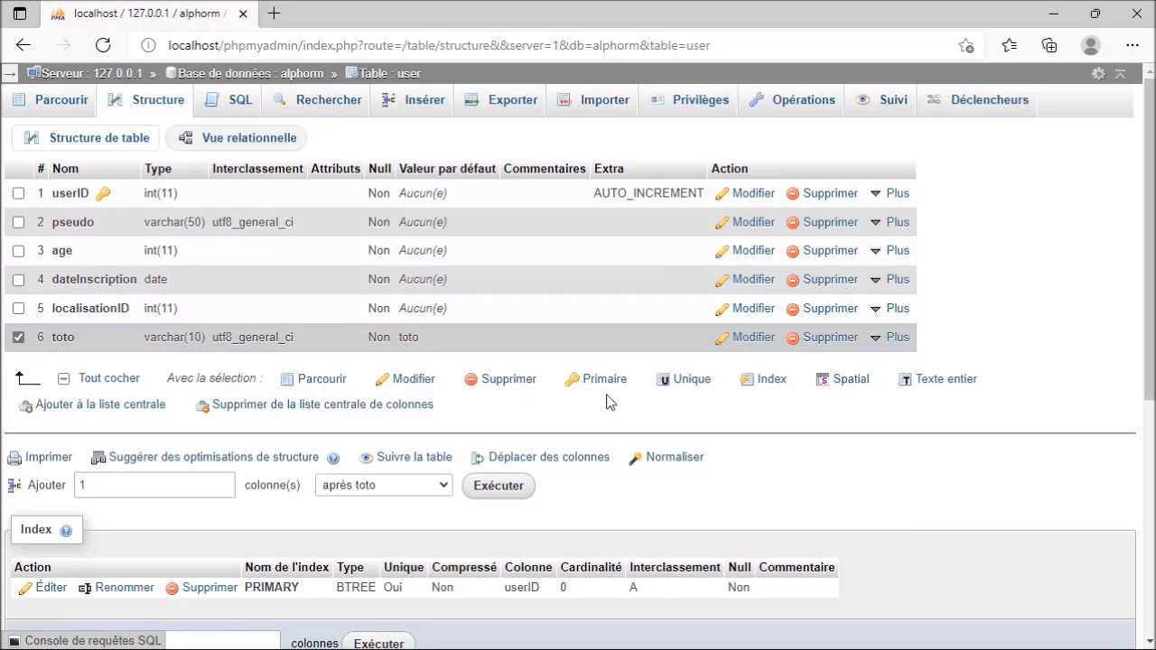
{"action": "left_click", "coordinate": [509, 380]}
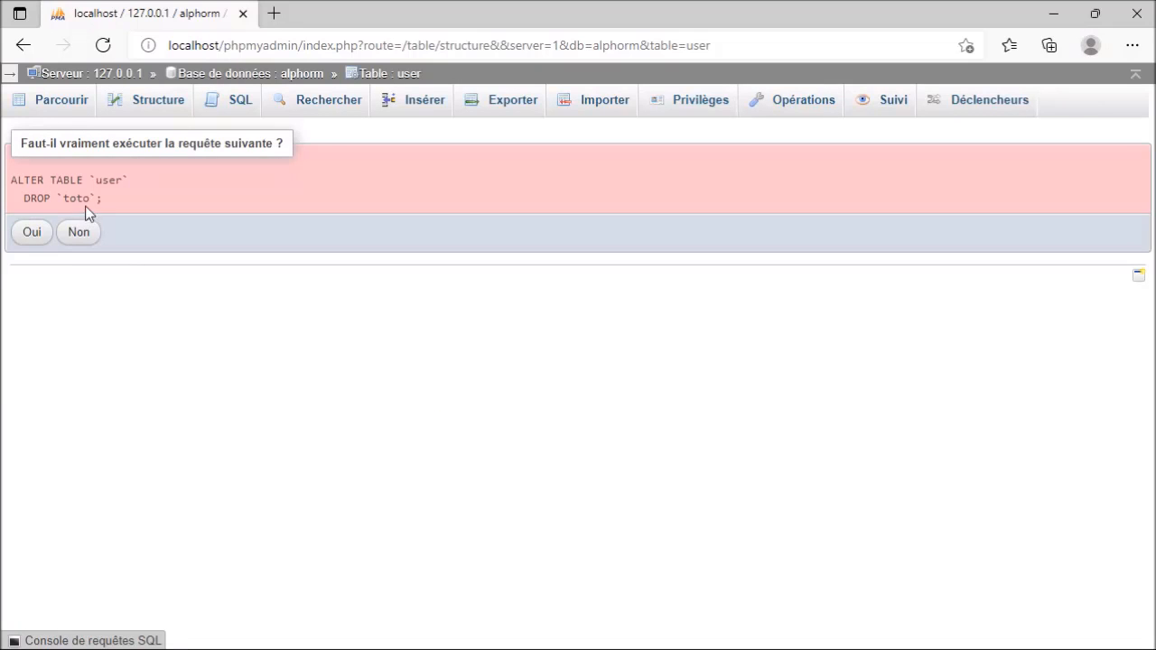
{"action": "left_click", "coordinate": [32, 232]}
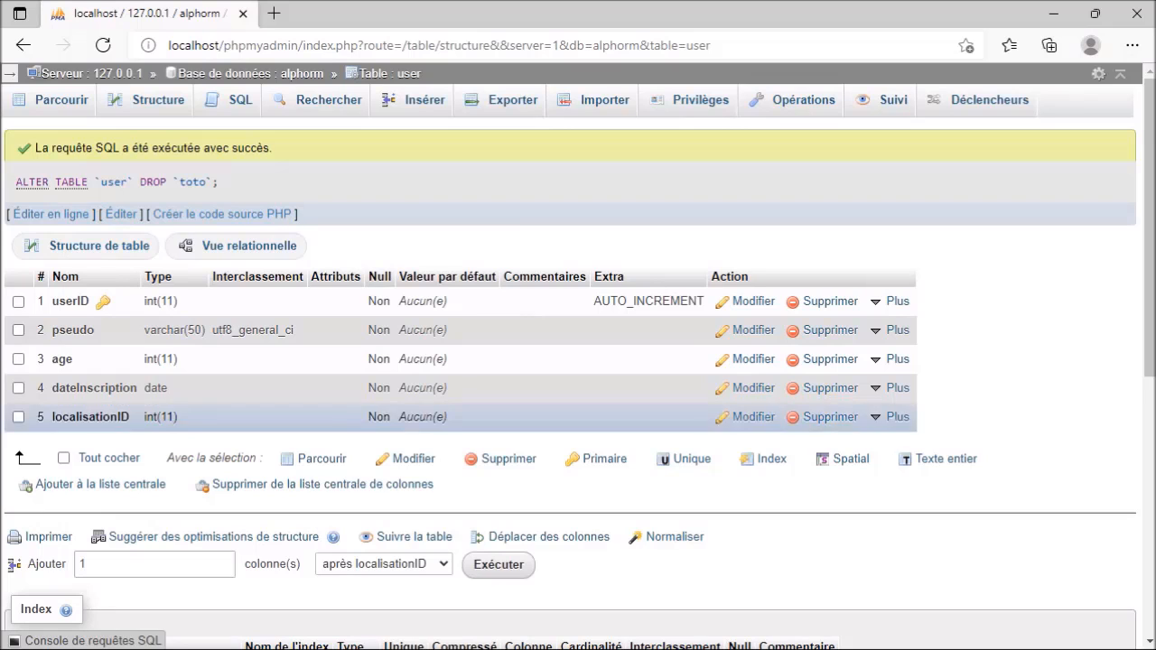
- Start a new table named localisation with 2 columns in the alphorm database
{"action": "left_click", "coordinate": [306, 79]}
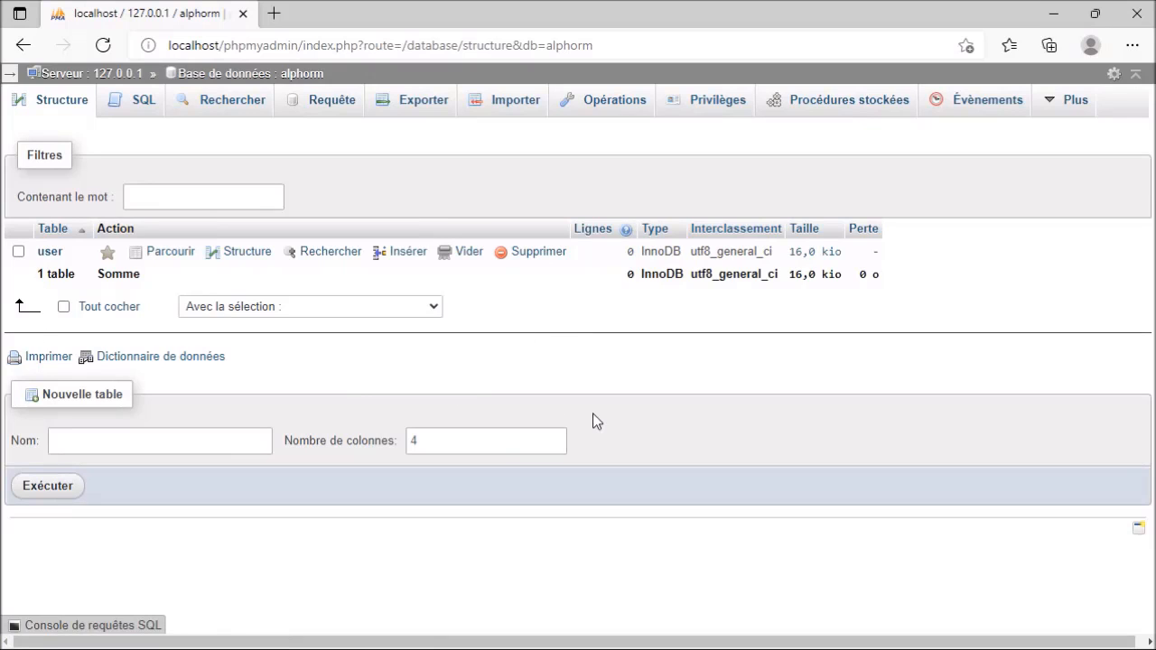
{"action": "left_click", "coordinate": [95, 447]}
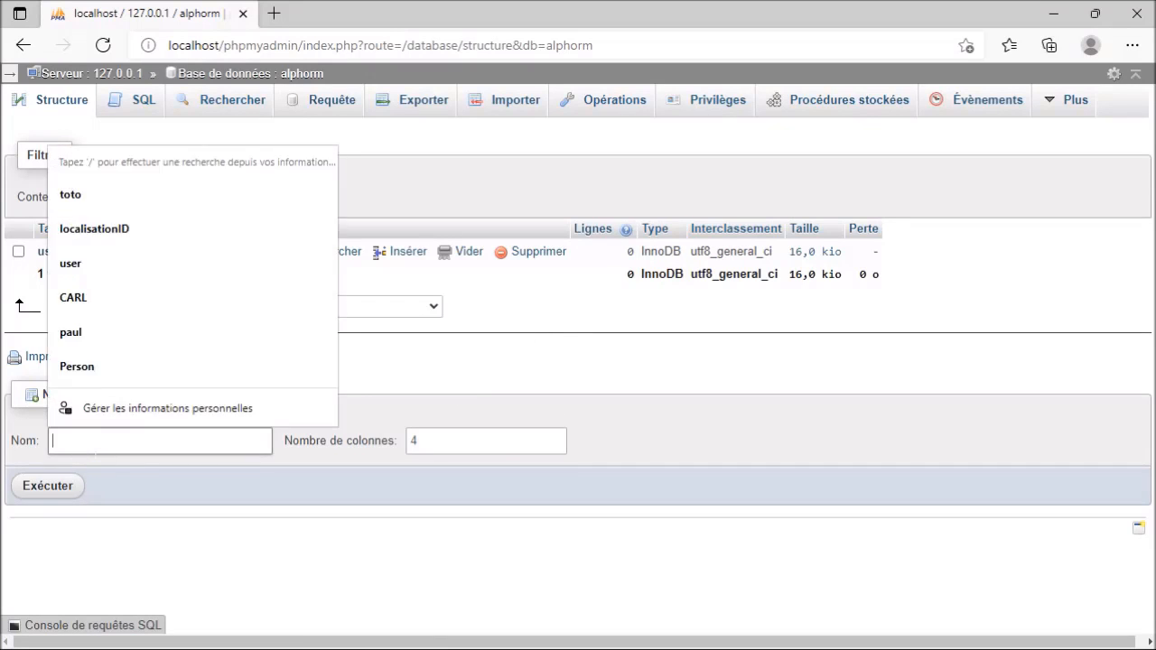
{"action": "type", "text": "l"}
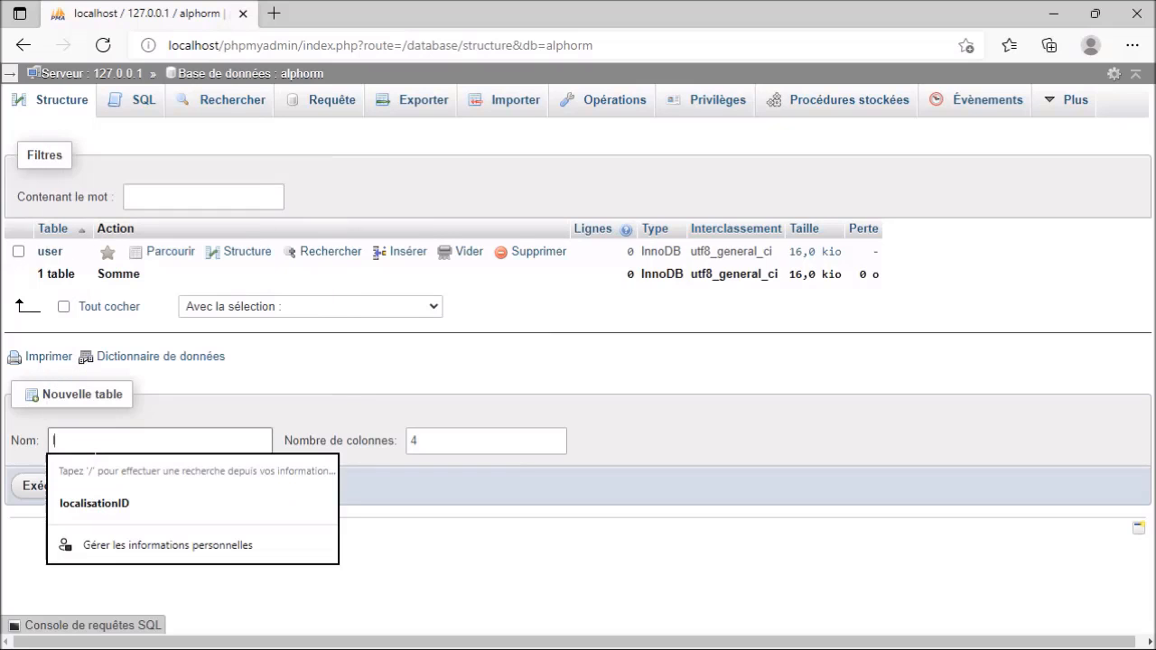
{"action": "type", "text": "ocalisation"}
{"action": "left_click", "coordinate": [469, 491]}
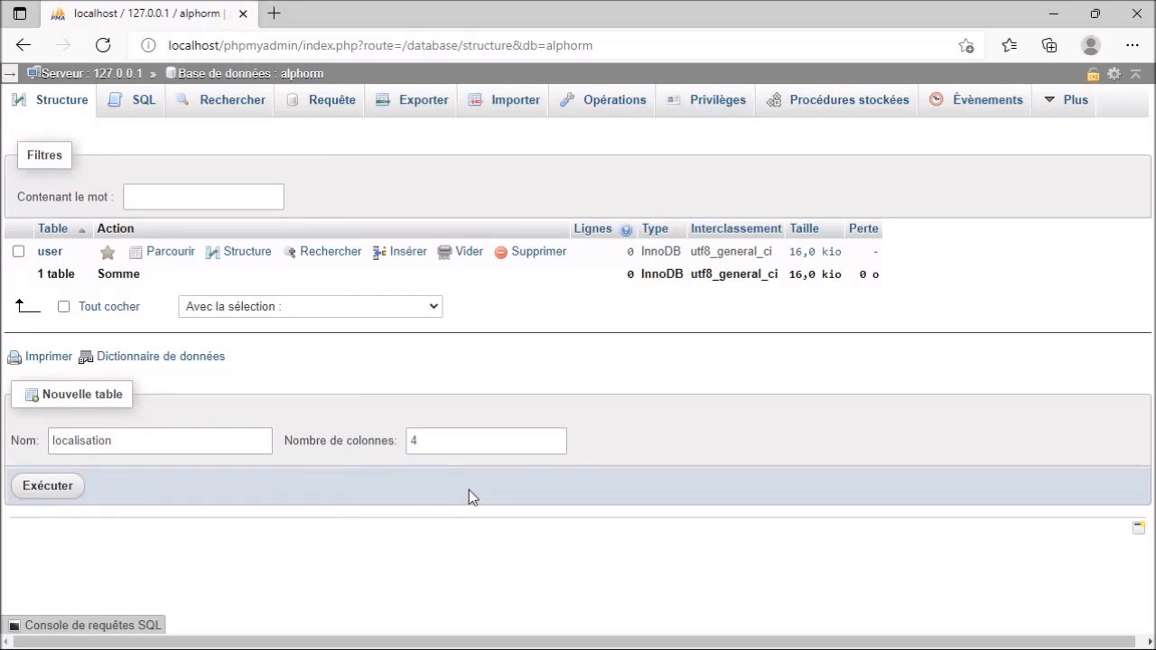
{"action": "left_click", "coordinate": [556, 446]}
{"action": "left_click", "coordinate": [556, 446]}
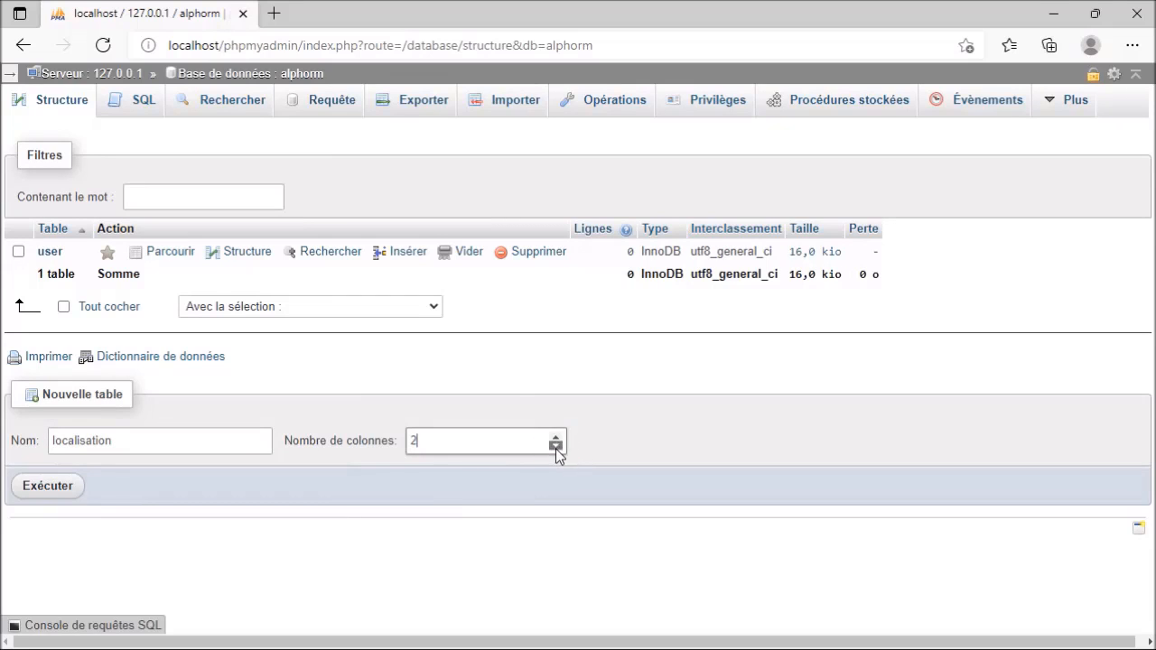
{"action": "left_click", "coordinate": [47, 487]}
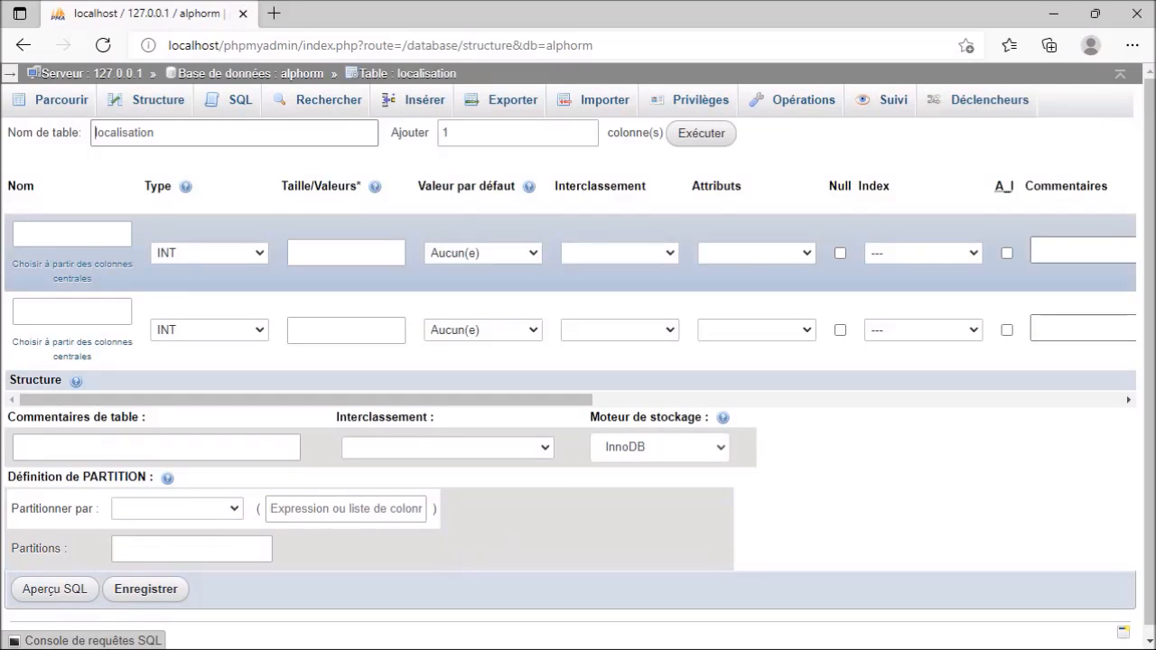
- Name the first column localisationID and make it an auto-incrementing primary key
{"action": "left_click", "coordinate": [97, 235]}
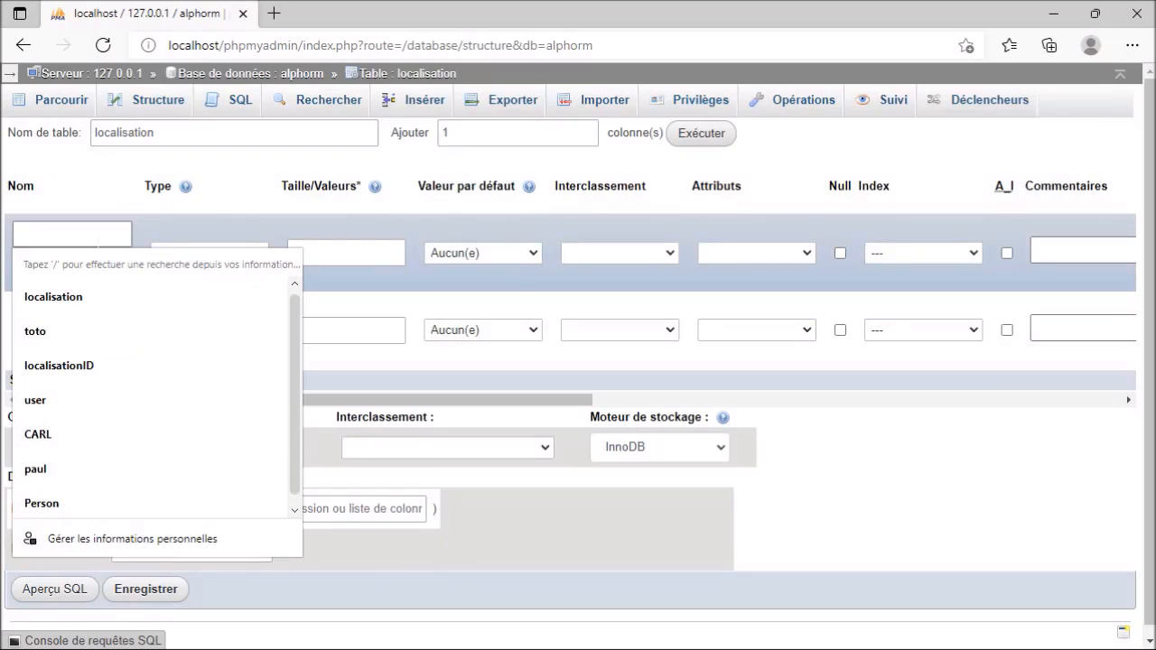
{"action": "left_click", "coordinate": [85, 366]}
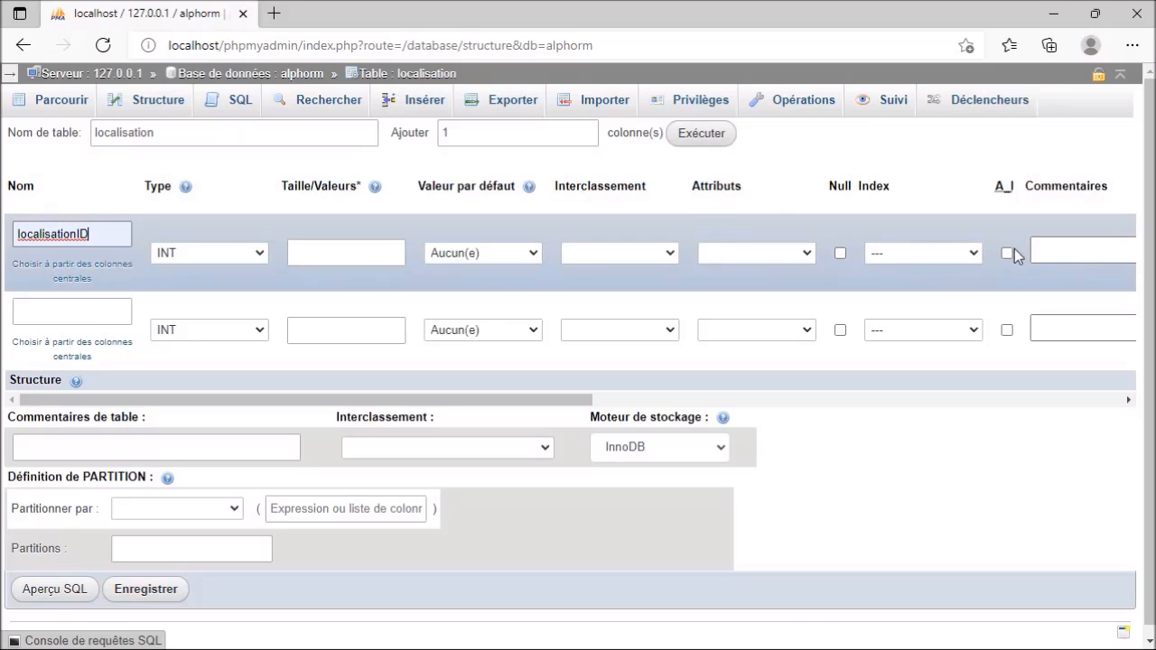
{"action": "left_click", "coordinate": [1007, 254]}
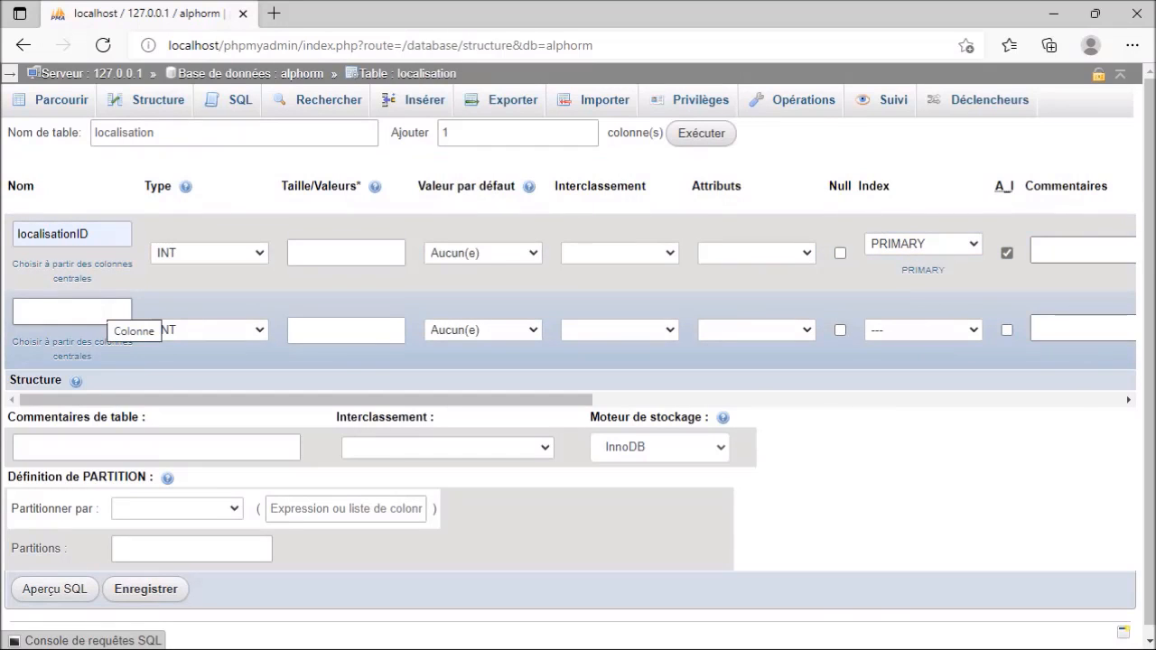
- Name the second column localisation and define it as VARCHAR with a length of 10
{"action": "left_click", "coordinate": [104, 312]}
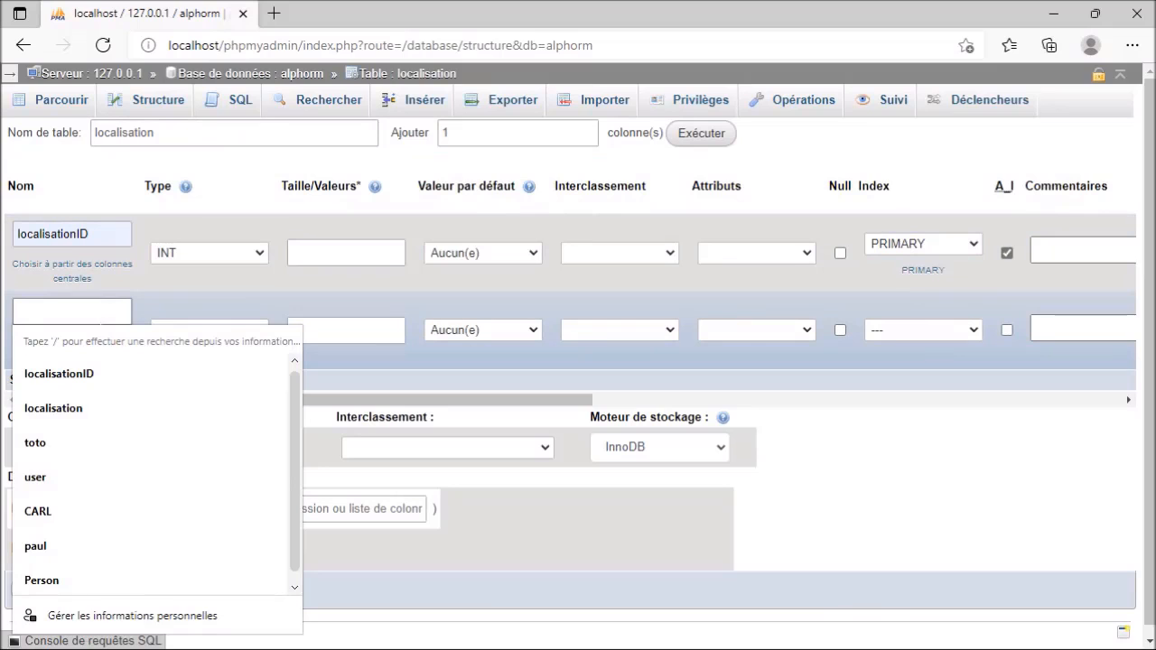
{"action": "left_click", "coordinate": [96, 414]}
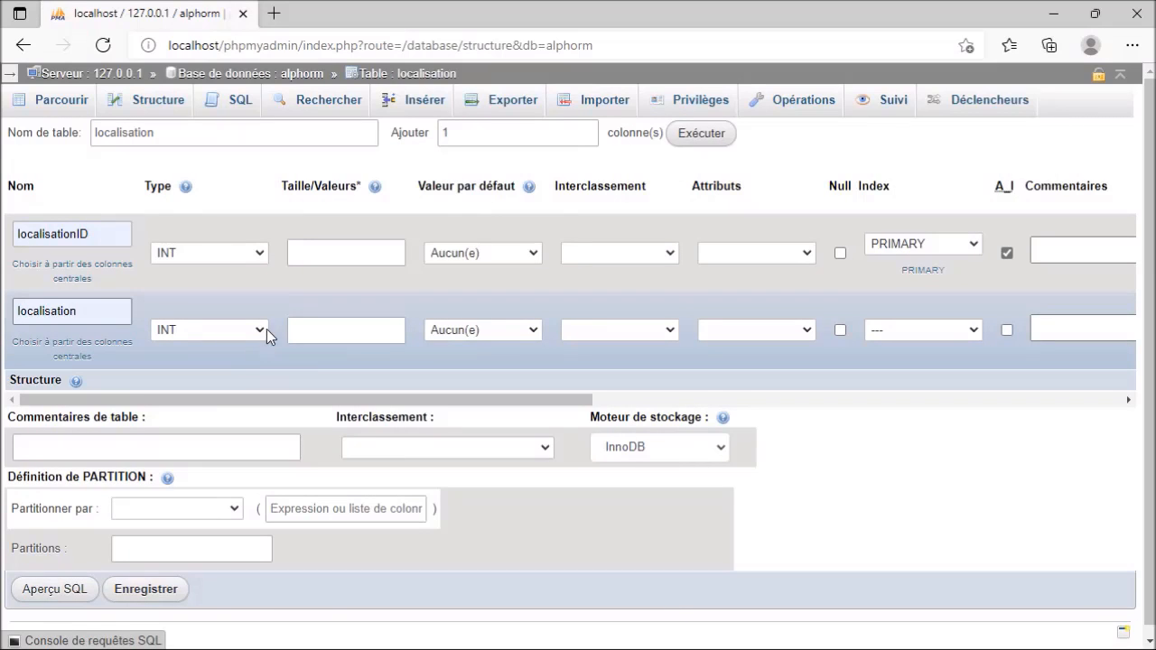
{"action": "left_click", "coordinate": [267, 329]}
{"action": "left_click", "coordinate": [228, 373]}
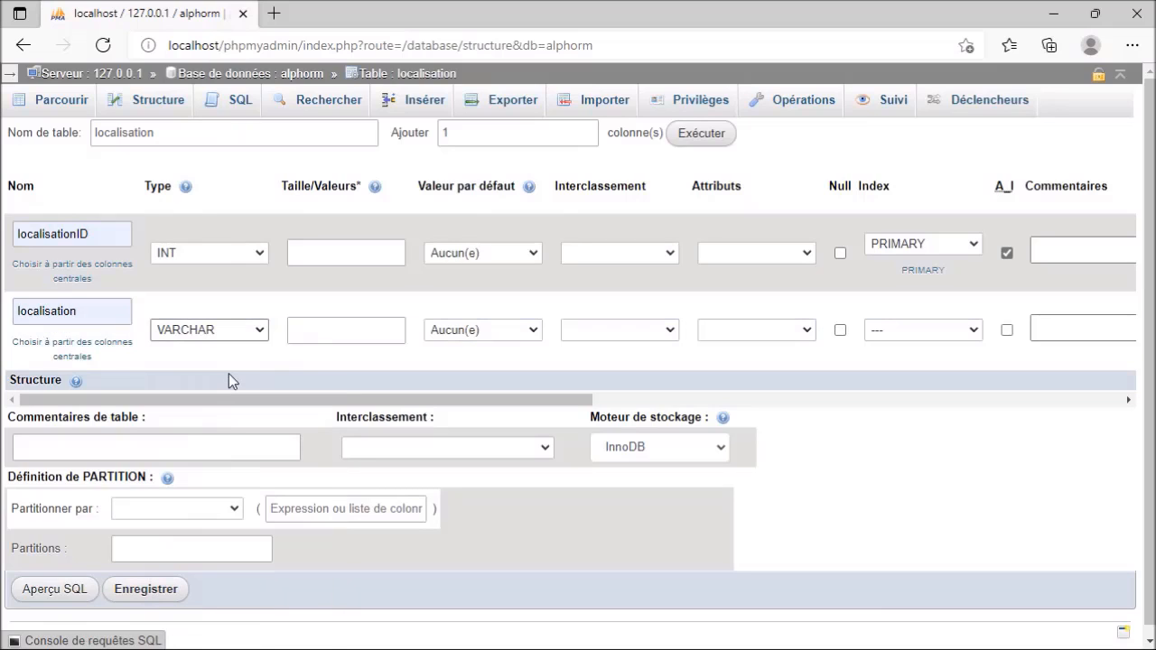
{"action": "left_click", "coordinate": [325, 330]}
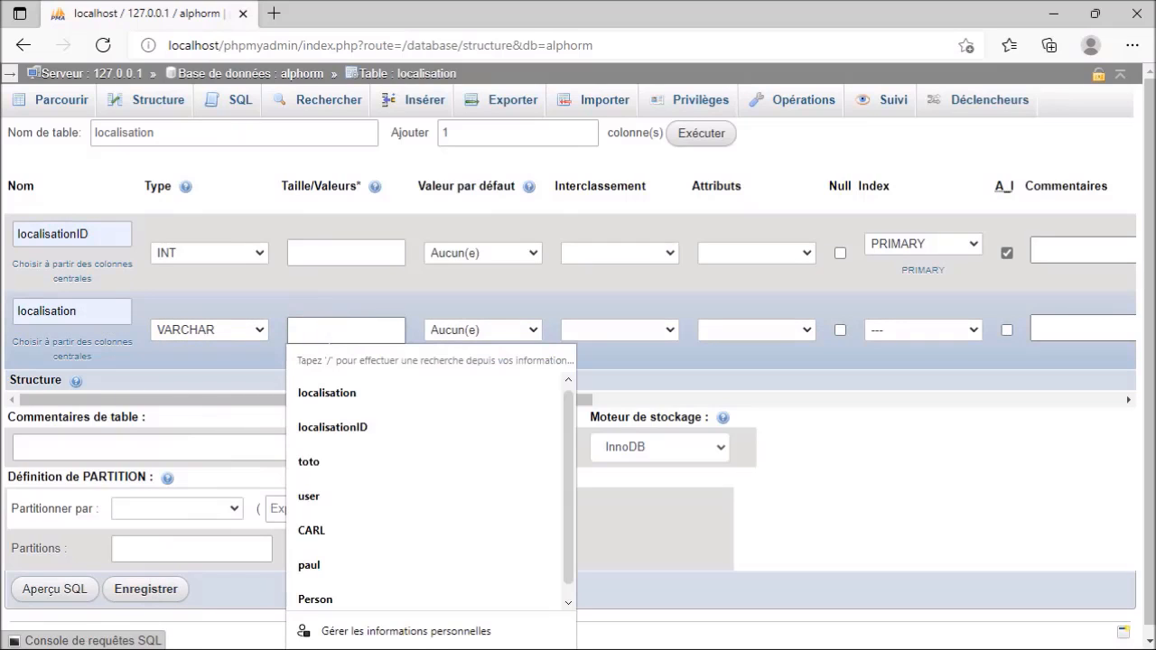
{"action": "type", "text": "10"}
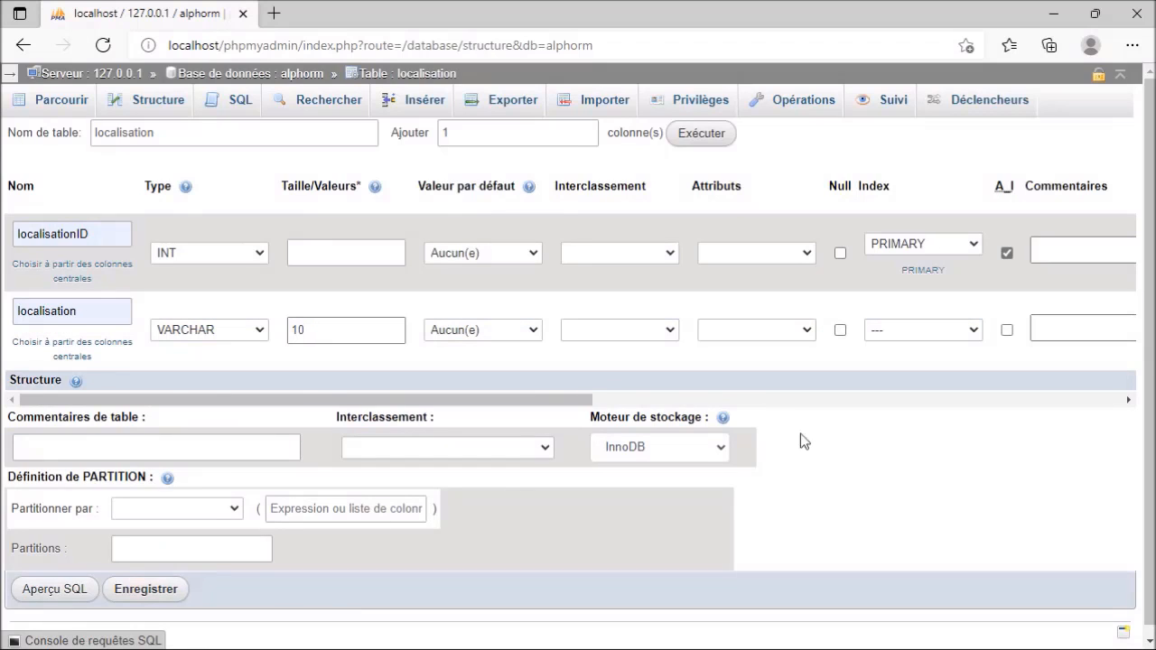
- Save the localisation table and return to the table list of the alphorm database
{"action": "left_click", "coordinate": [160, 599]}
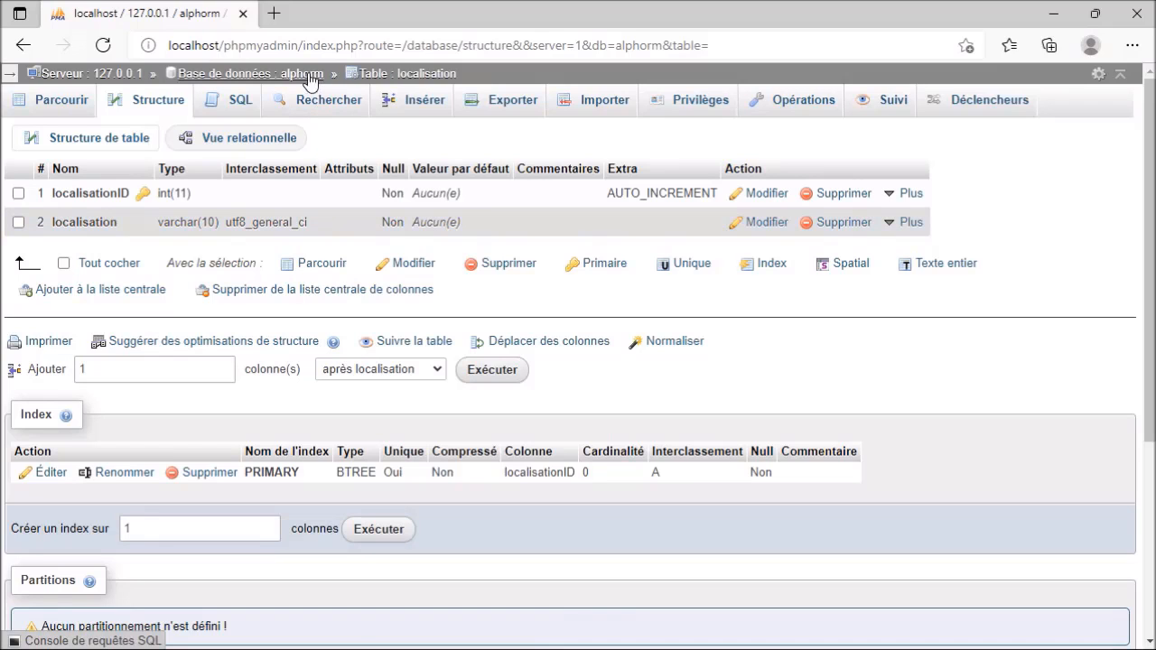
{"action": "left_click", "coordinate": [308, 76]}
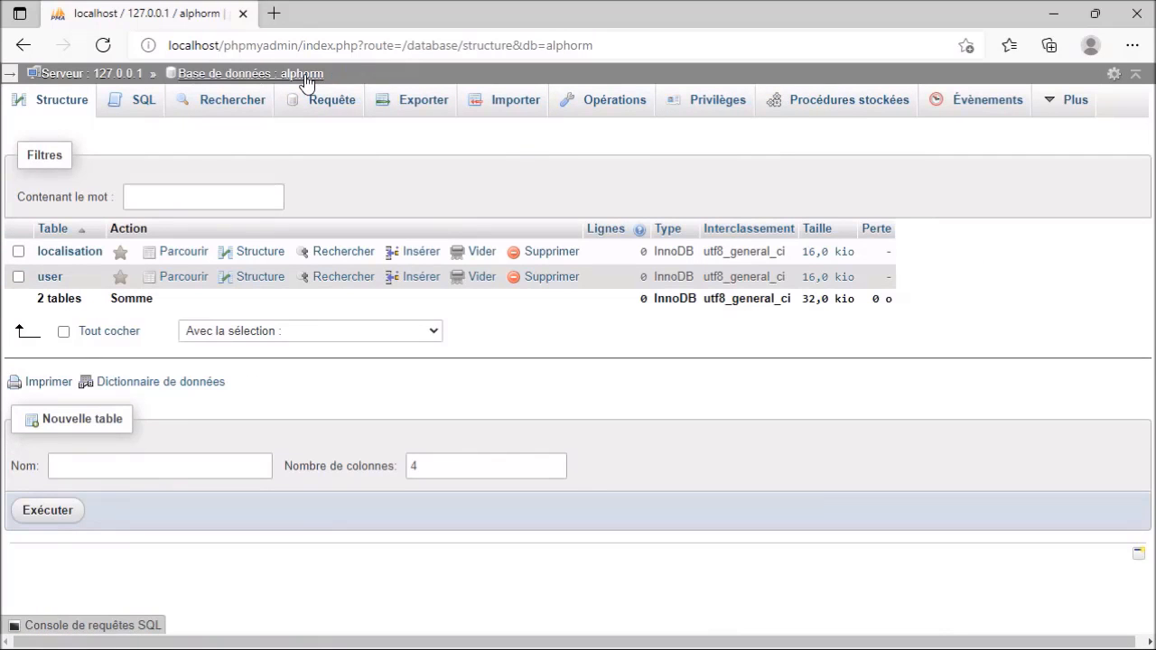